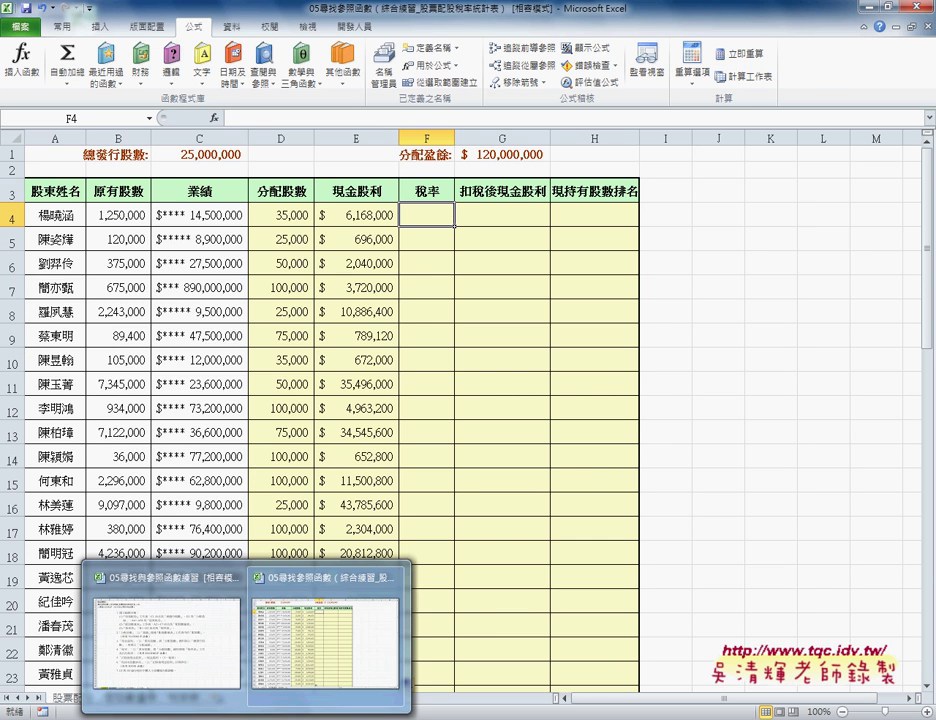
Step: Glance at the practice workbook's instructions, then bring back the 股票配股稅率統計表 dividend workbook
left_click(215, 655)
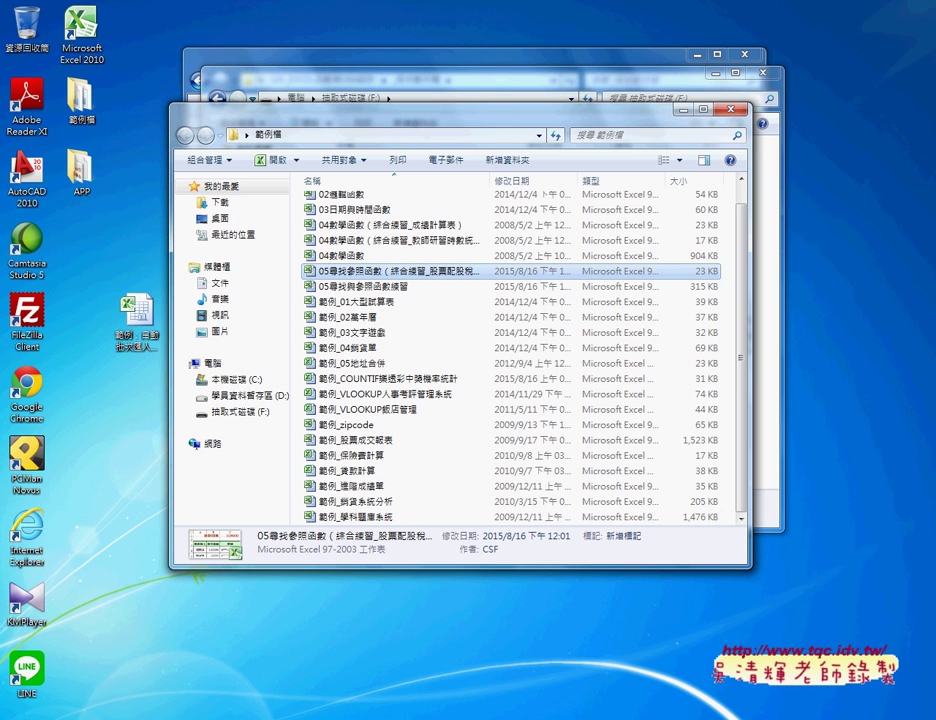
left_click(295, 675)
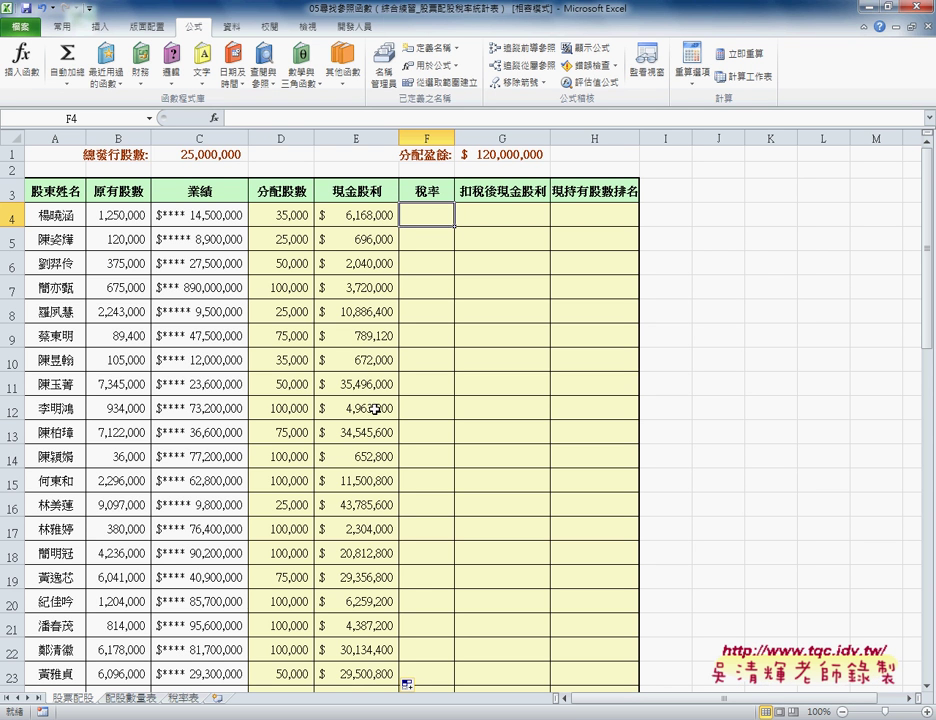
Step: Insert HLOOKUP into F4 from the Recently Used category and move its argument dialog aside
left_click(215, 119)
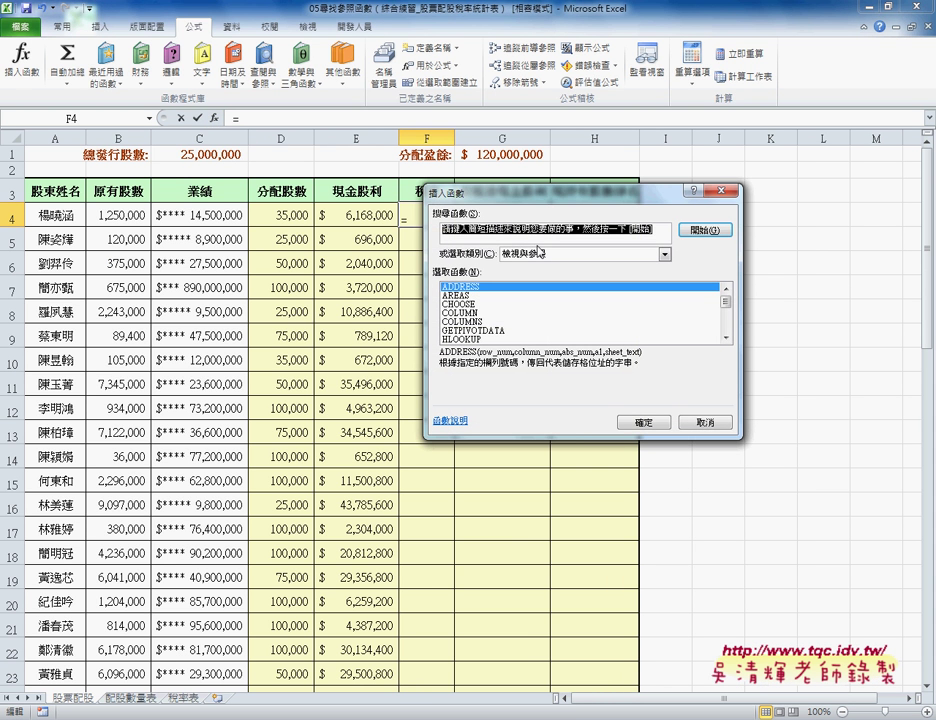
left_click(664, 254)
left_click(533, 267)
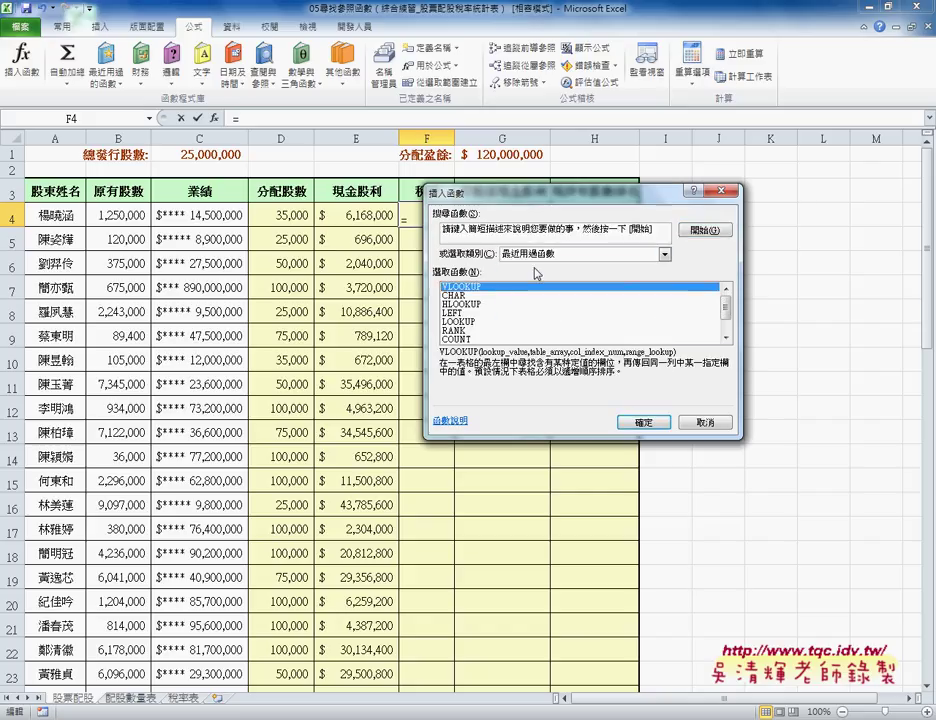
left_click(469, 305)
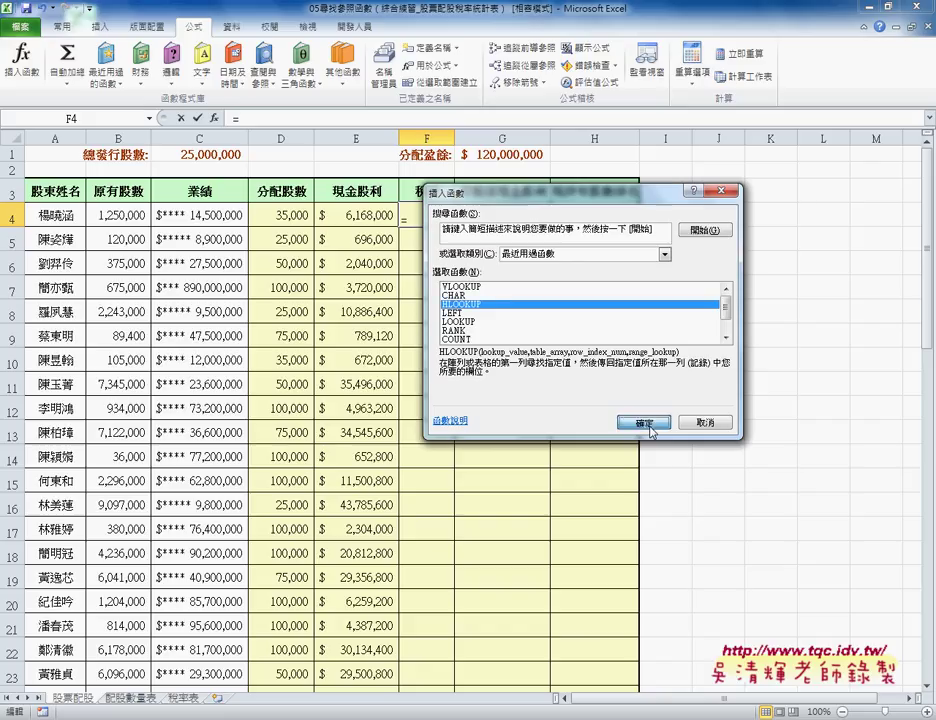
left_click(645, 423)
left_click_drag(538, 327, 688, 328)
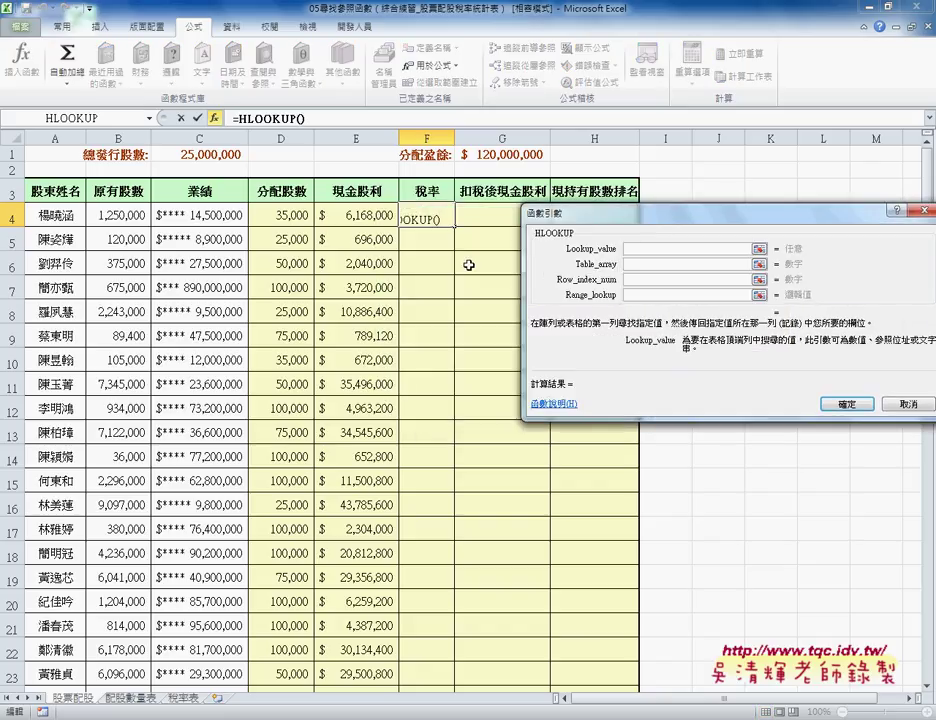
Step: Paste the defined names 原有股數 and 分配股數 into the HLOOKUP arguments with F3
key("F3")
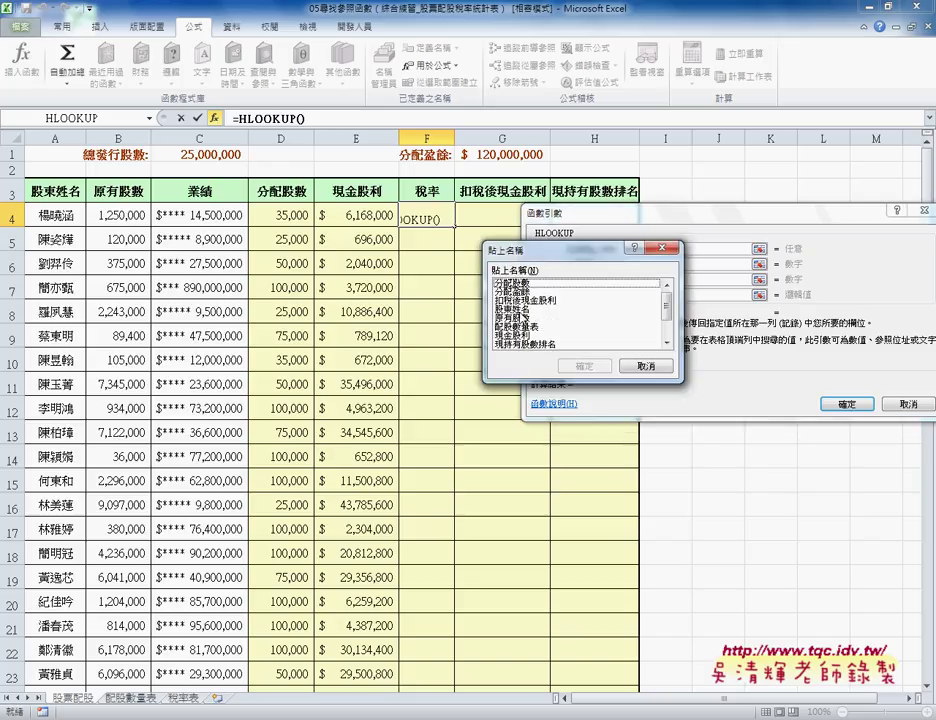
left_click(522, 318)
left_click(585, 366)
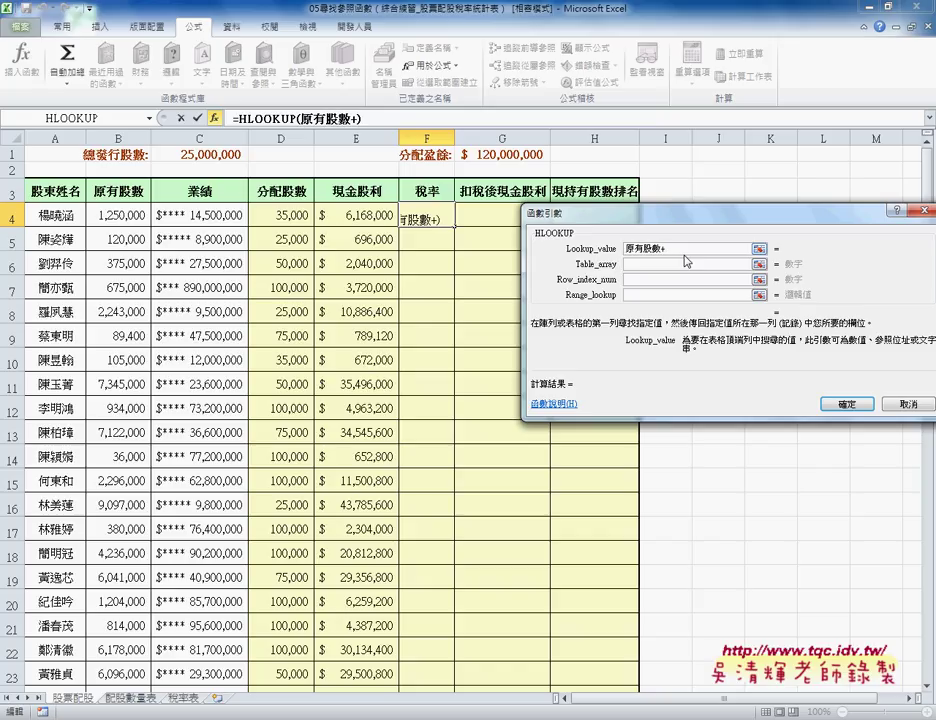
left_click(649, 265)
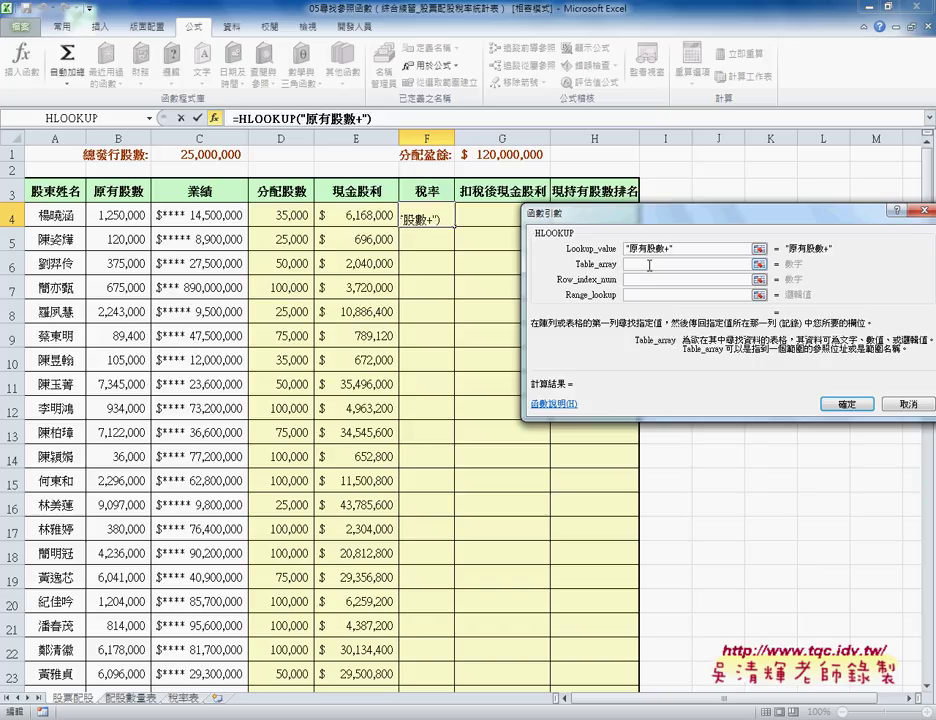
key("F3")
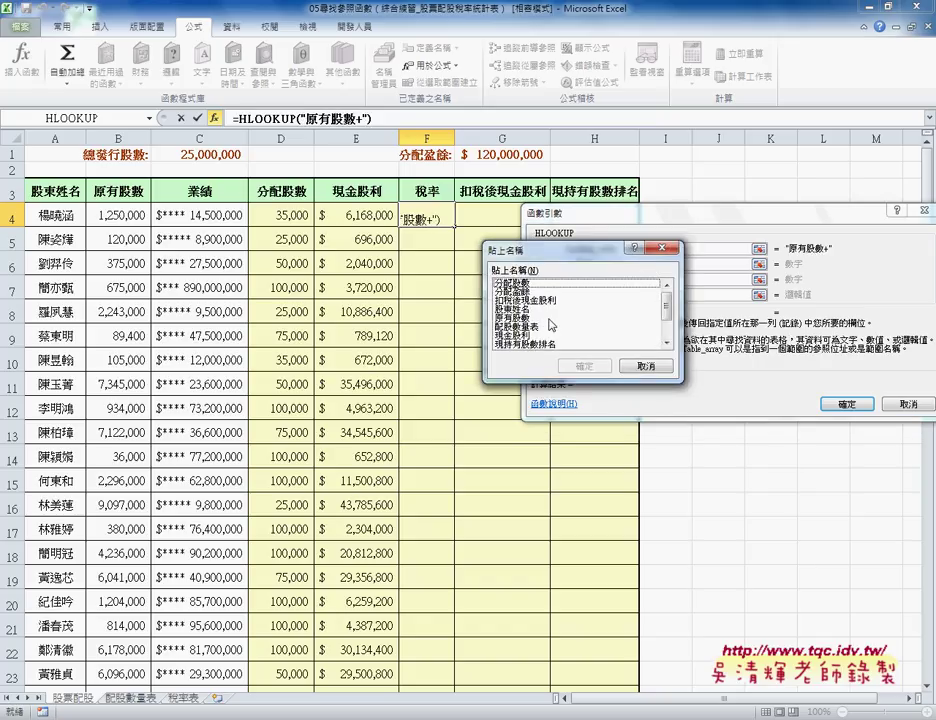
left_click(505, 283)
left_click(585, 367)
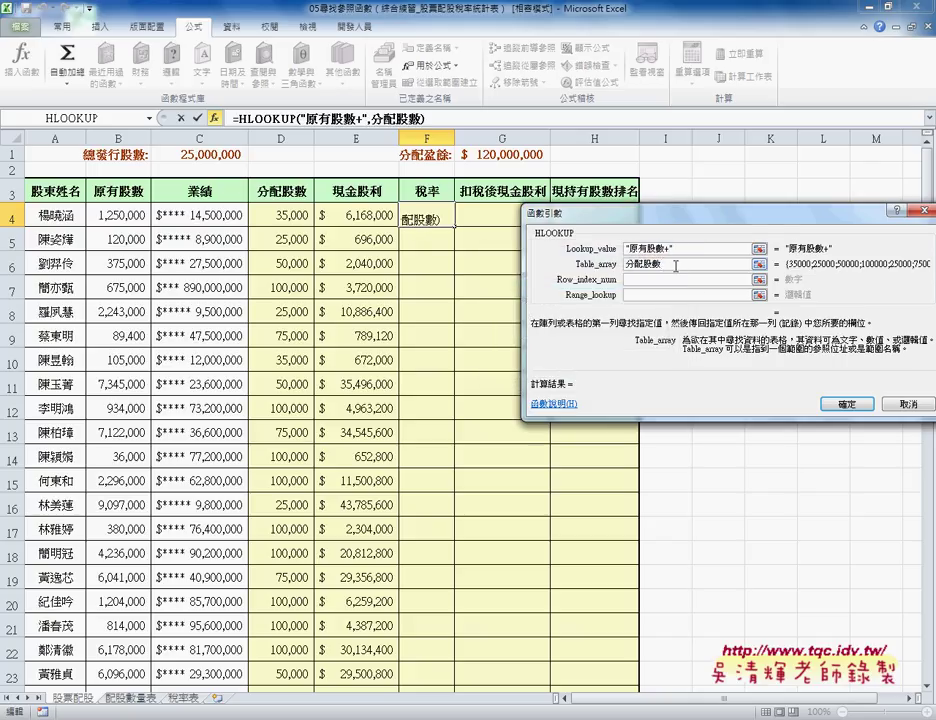
Step: Move 分配股數 into Lookup_value after 原有股數, then add parentheses and /10000
double_click(676, 266)
key("ctrl+c")
right_click(643, 267)
left_click(680, 272)
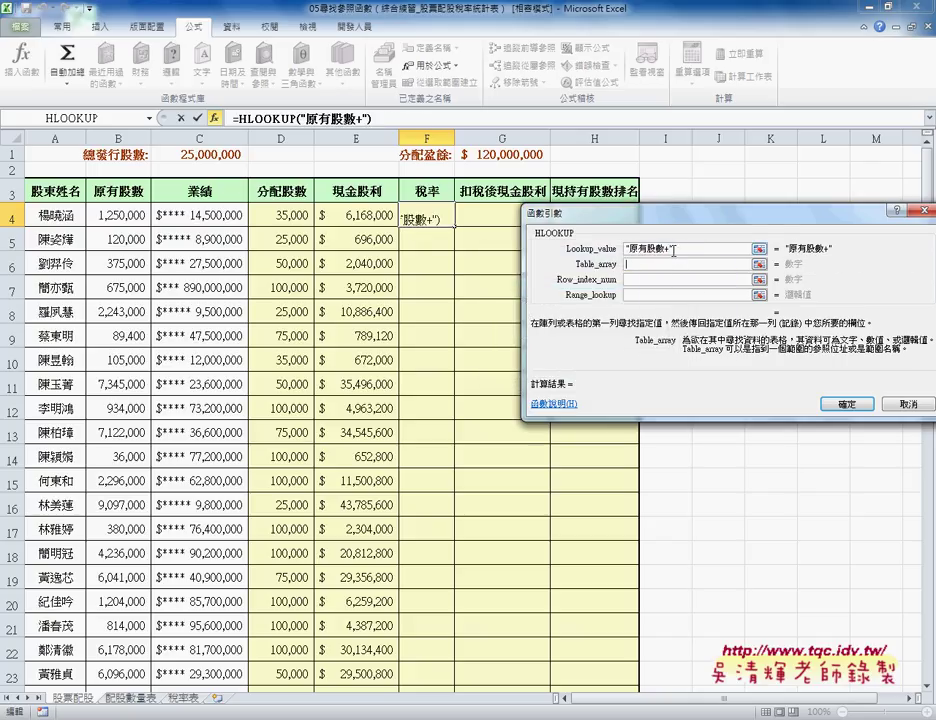
left_click(695, 248)
right_click(728, 250)
left_click(752, 284)
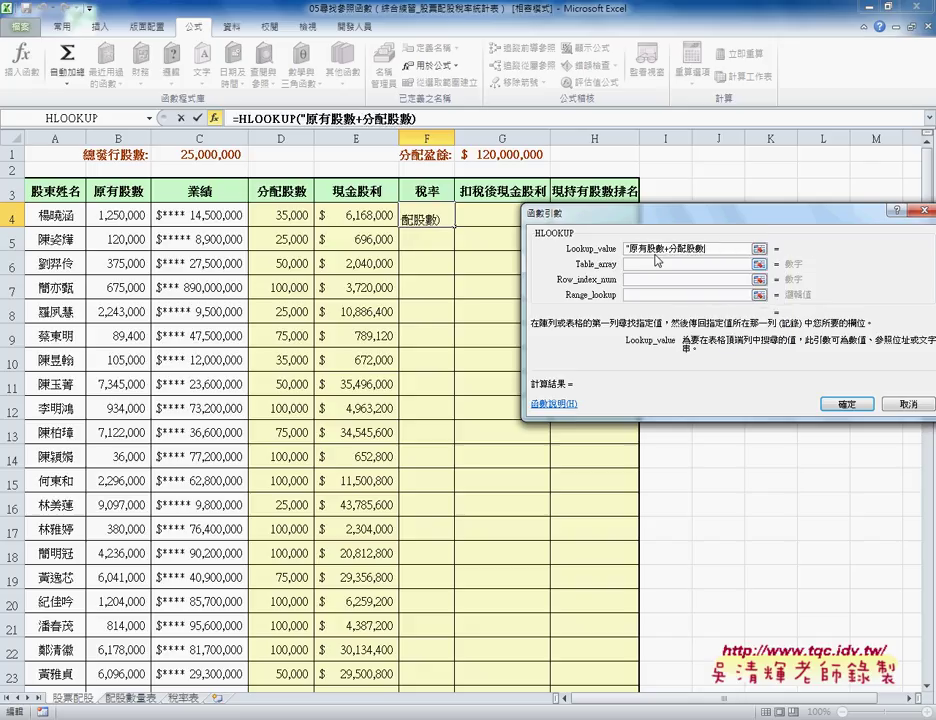
key("Delete")
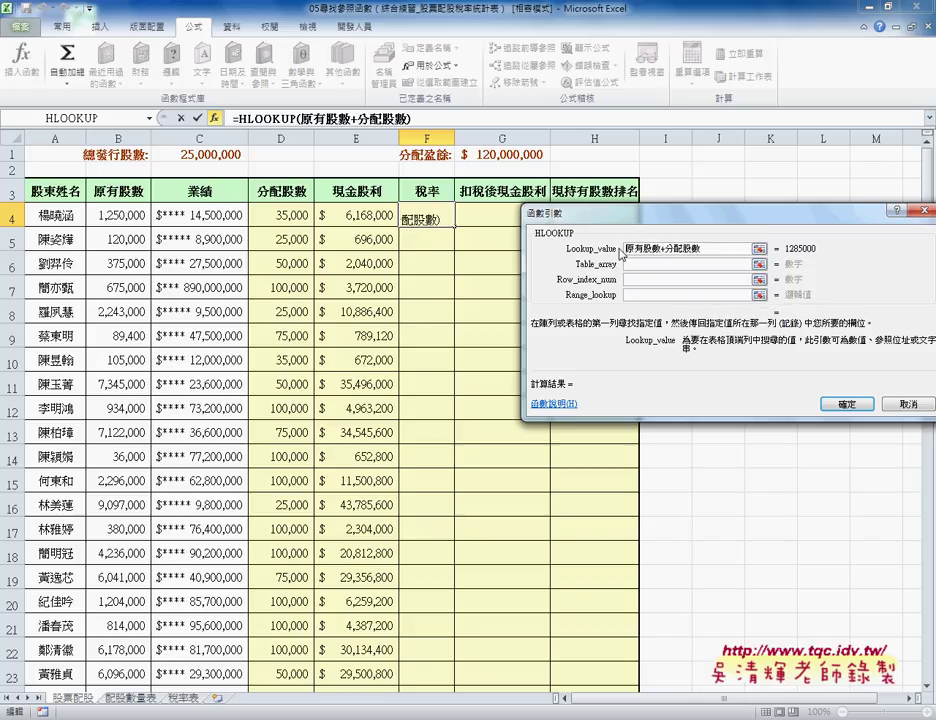
type("(")
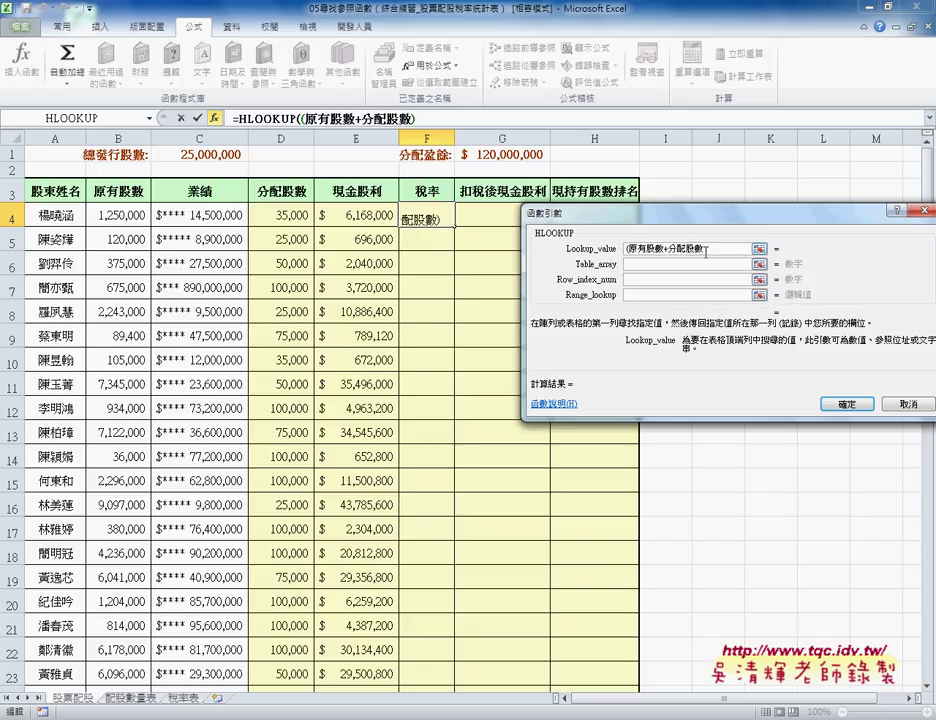
type(")")
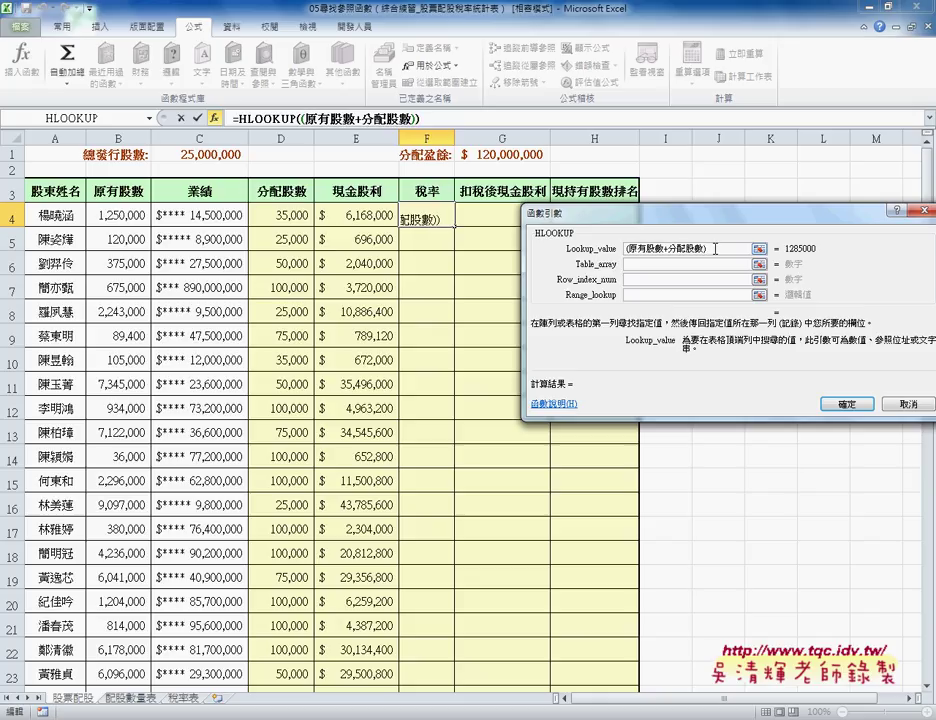
type("/1000")
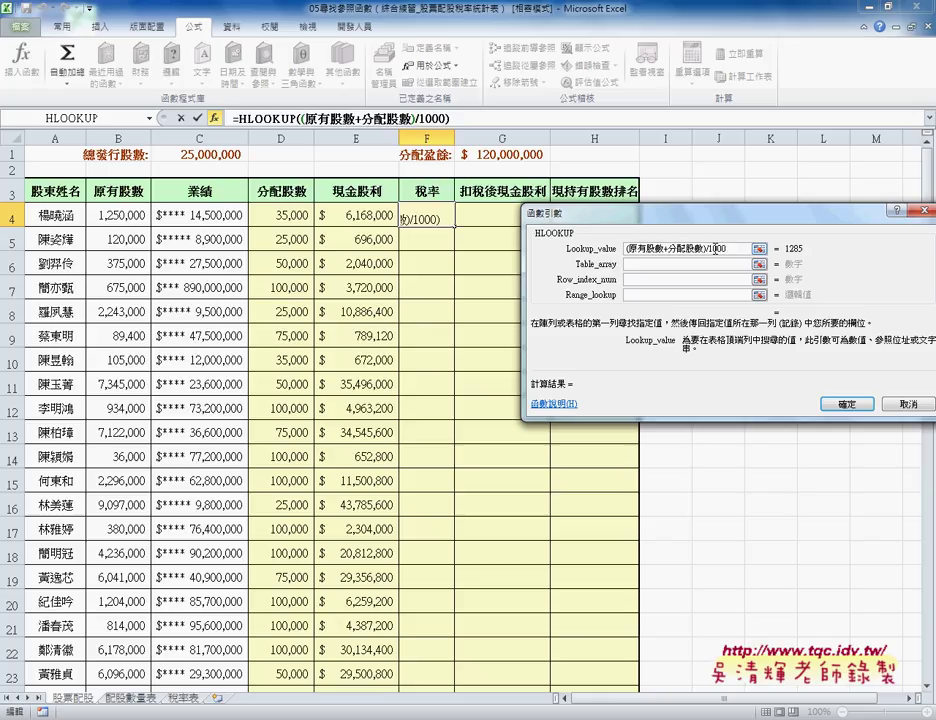
type("0")
Step: Set Table_array to 稅率表, Row_index_num 3 and Range_lookup 1, so F4 shows 12%
left_click(706, 265)
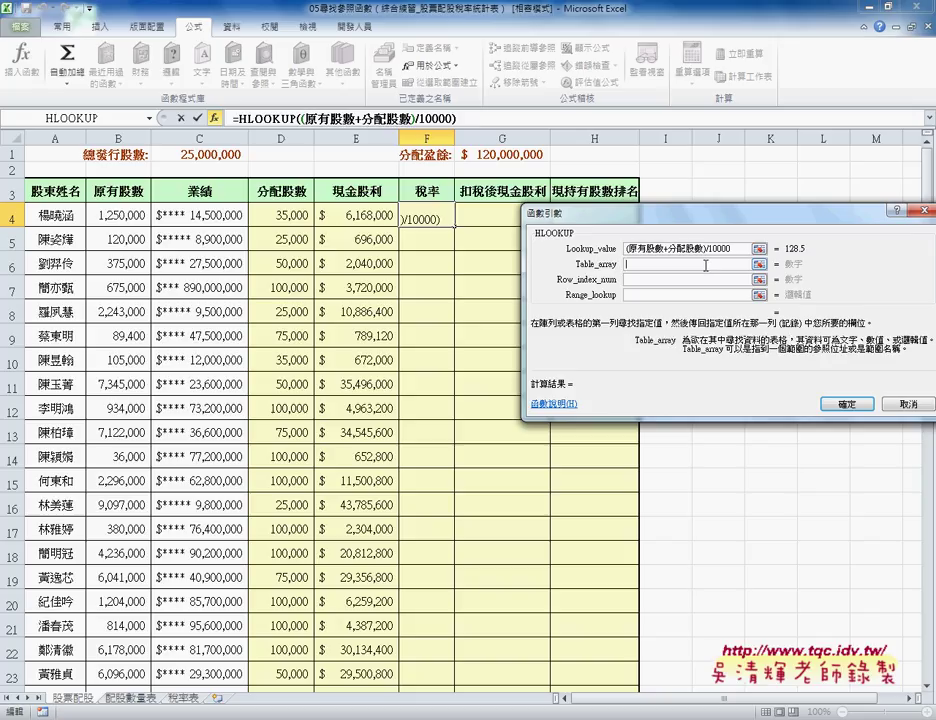
key("F3")
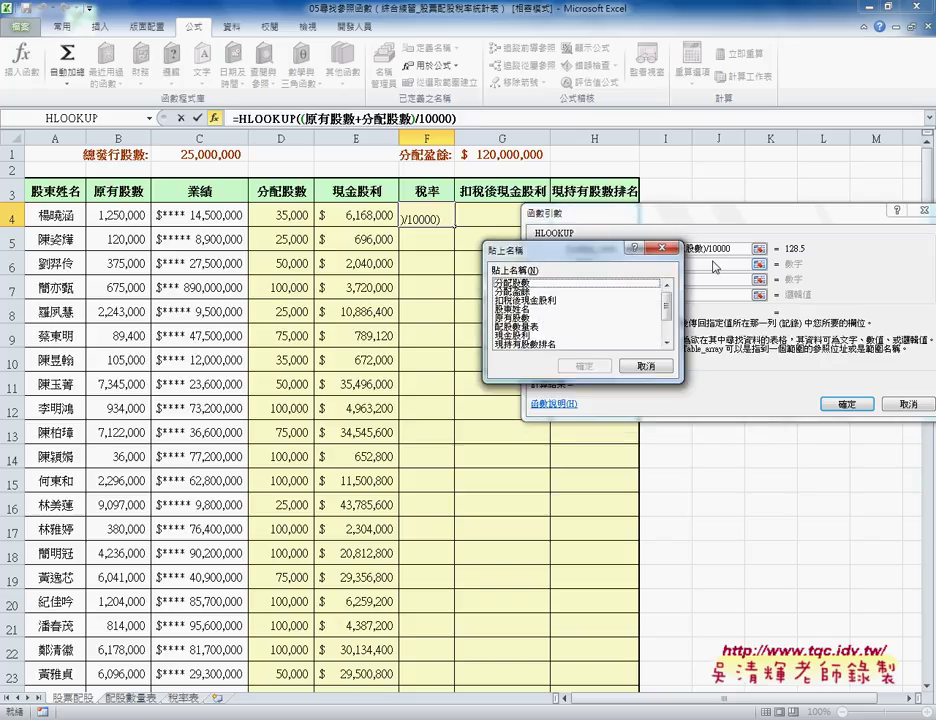
scroll(620, 318, "down", 1)
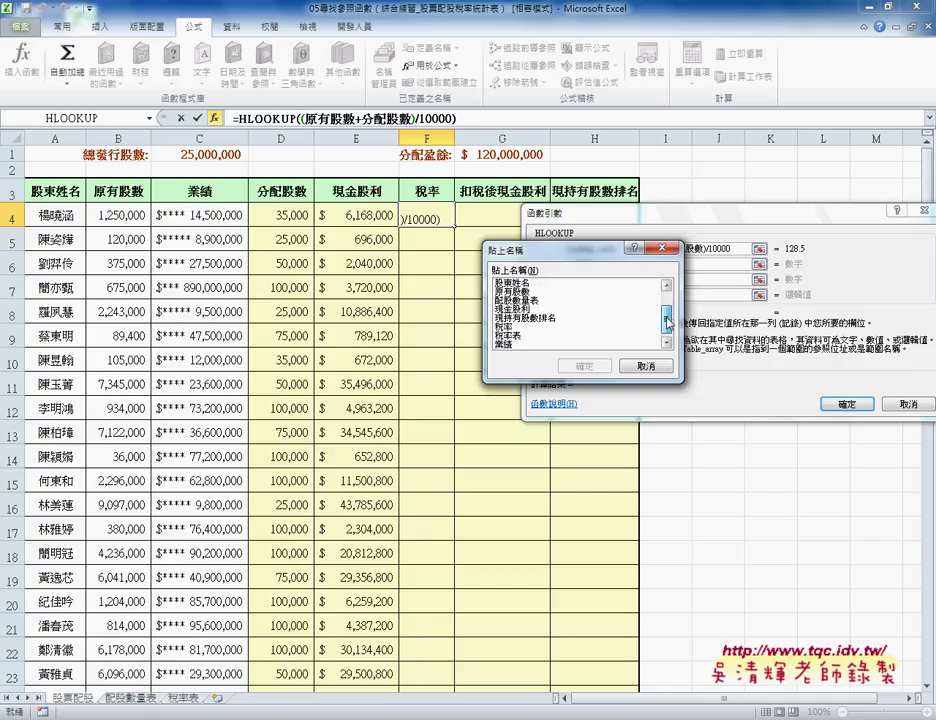
left_click(543, 336)
double_click(541, 342)
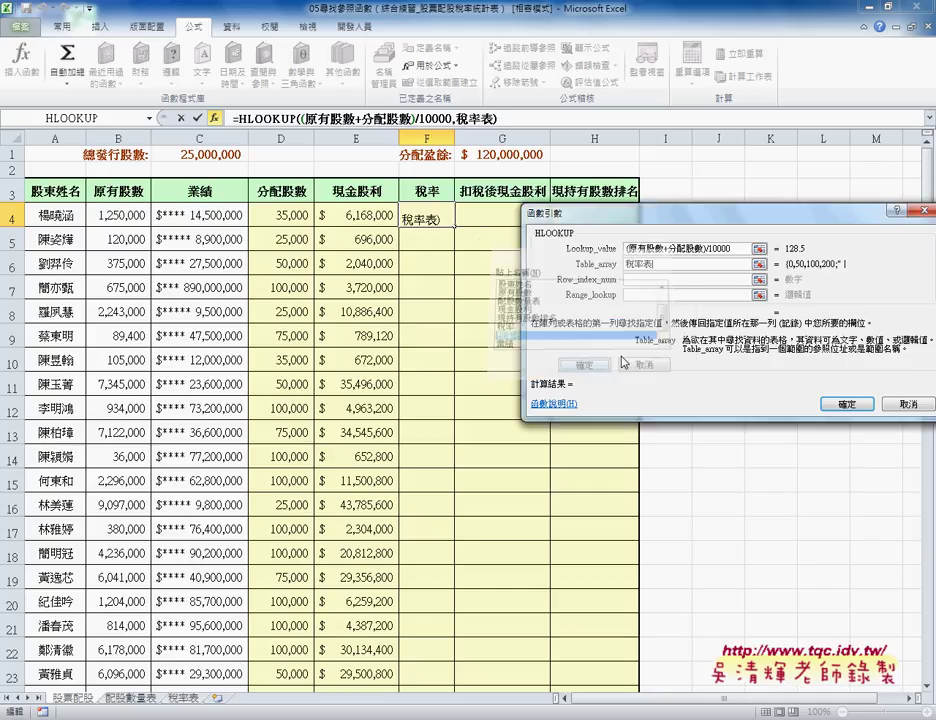
left_click(657, 280)
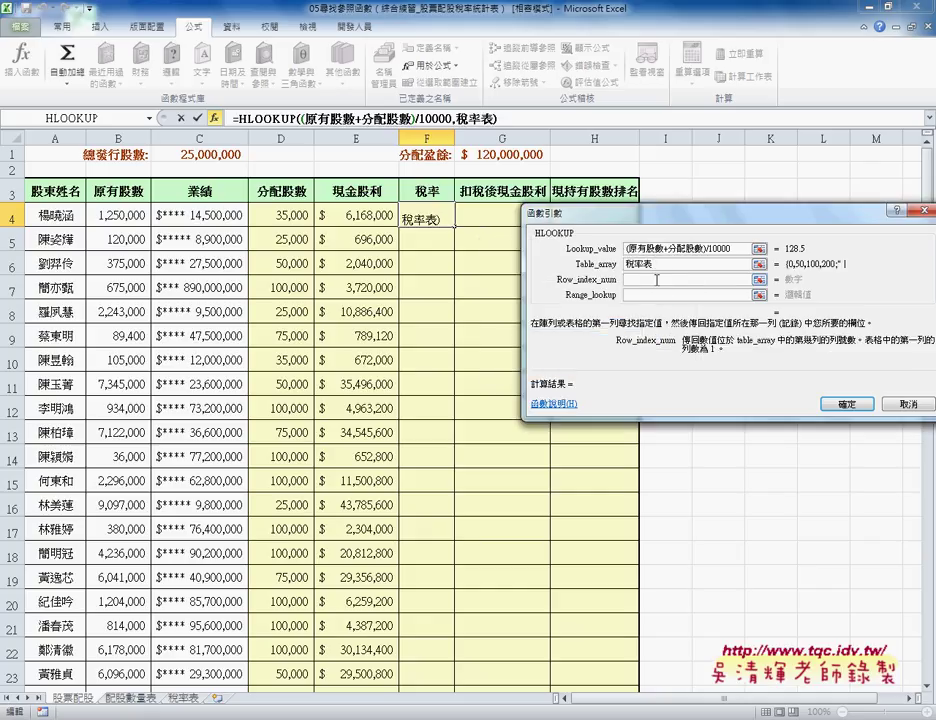
type("3")
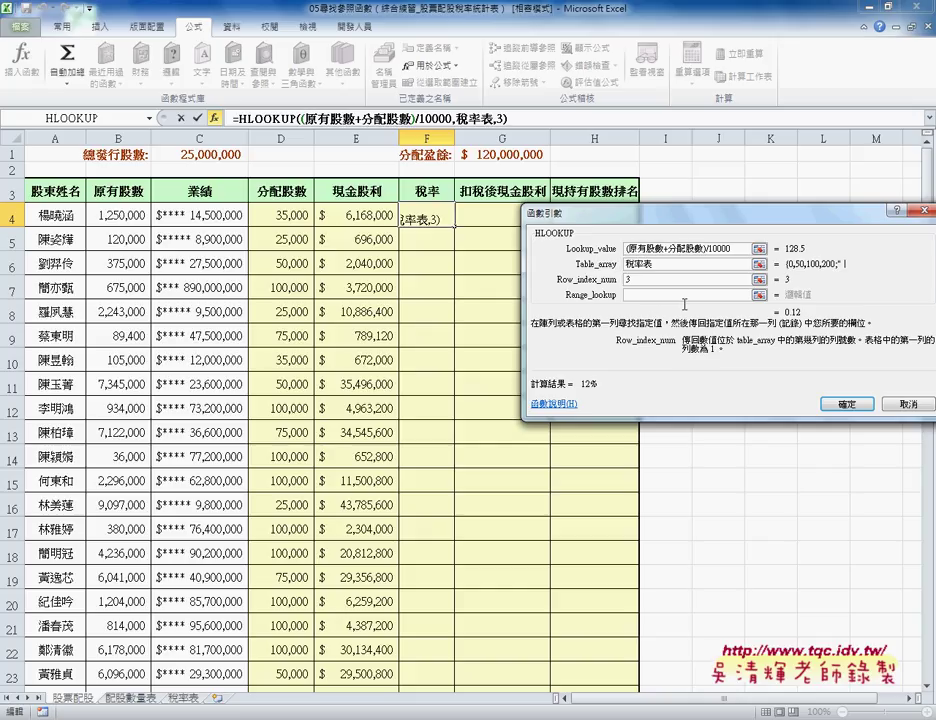
left_click(659, 295)
type("1")
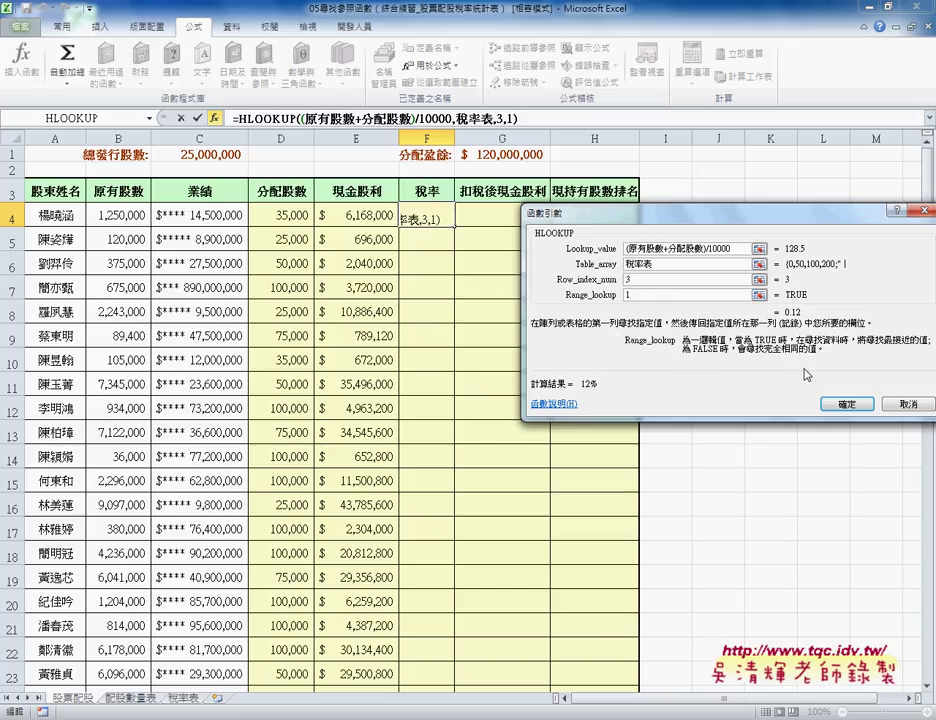
left_click(846, 404)
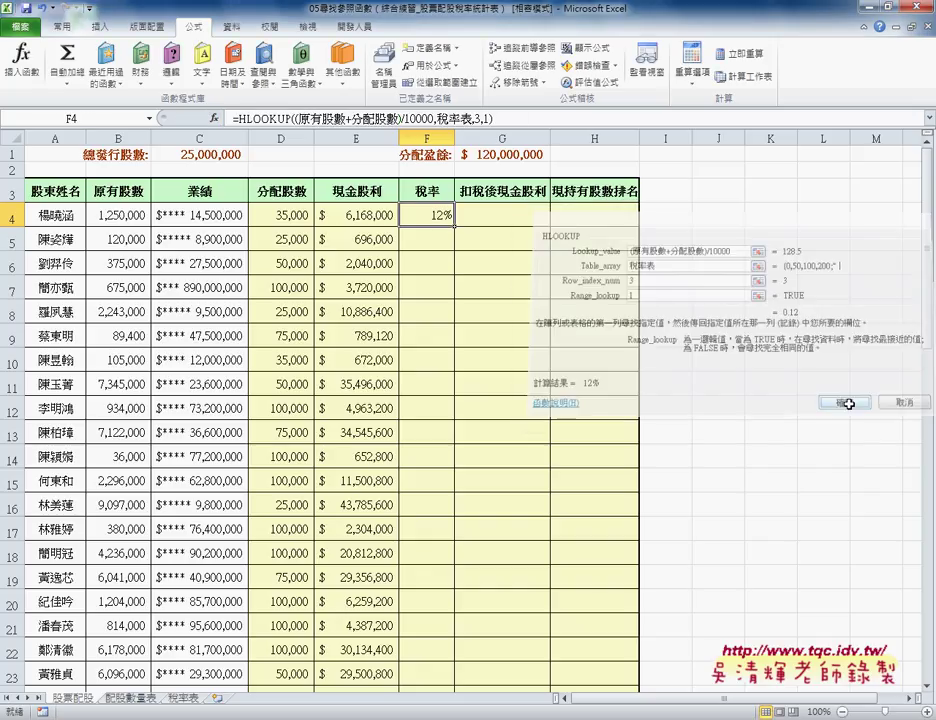
Step: Fill F4's HLOOKUP formula down the entire 稅率 column, then select G4
double_click(454, 226)
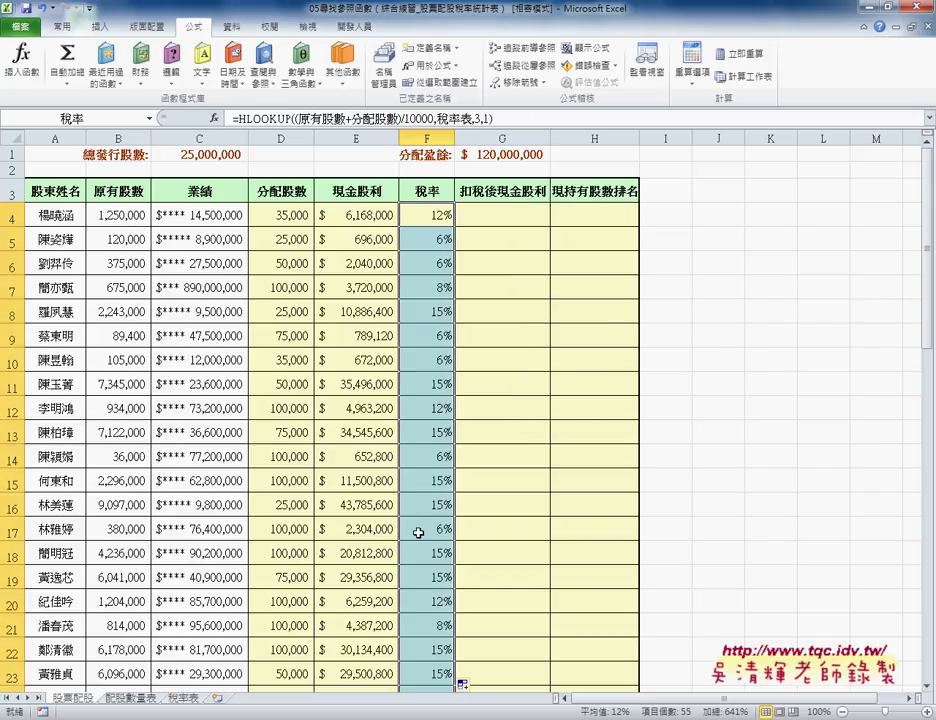
left_click(504, 220)
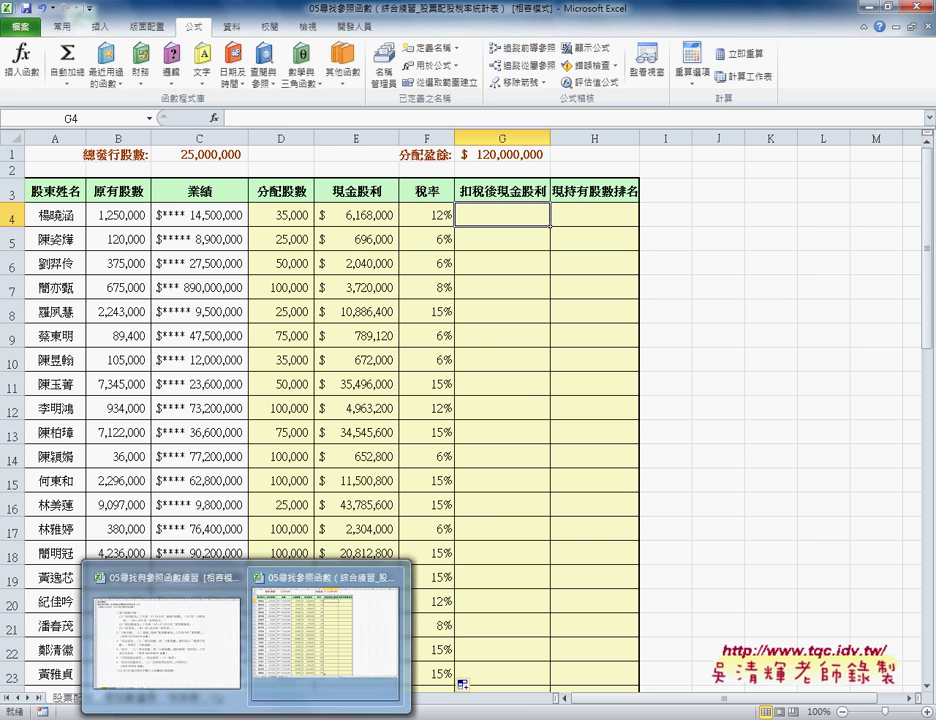
Step: View the 綜合練習(2) instruction sheet in the practice workbook, then minimize Excel
left_click(238, 657)
left_click(229, 543)
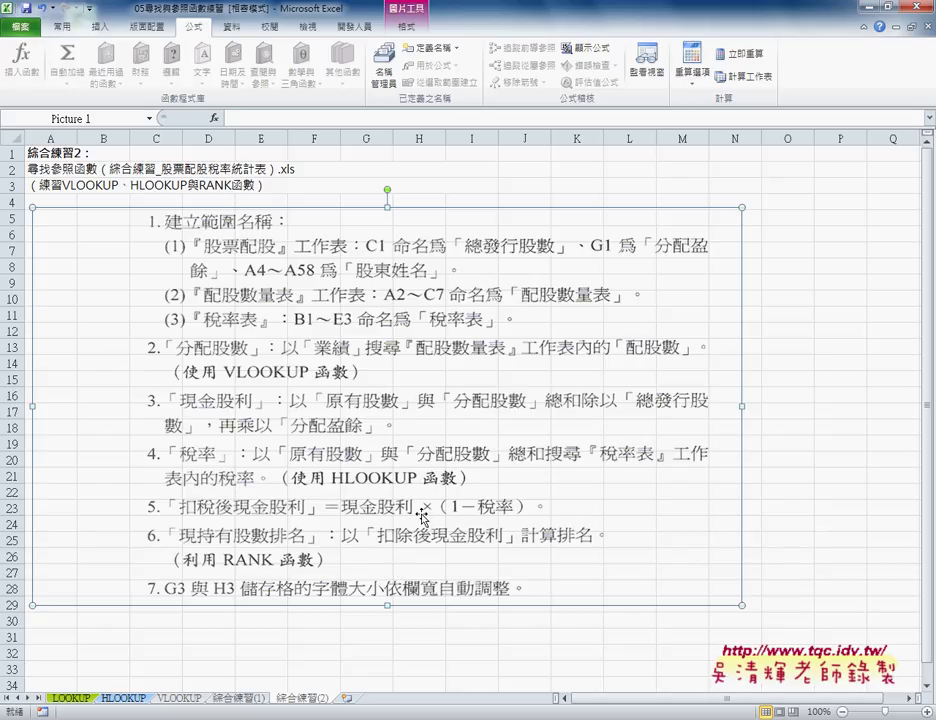
left_click(870, 12)
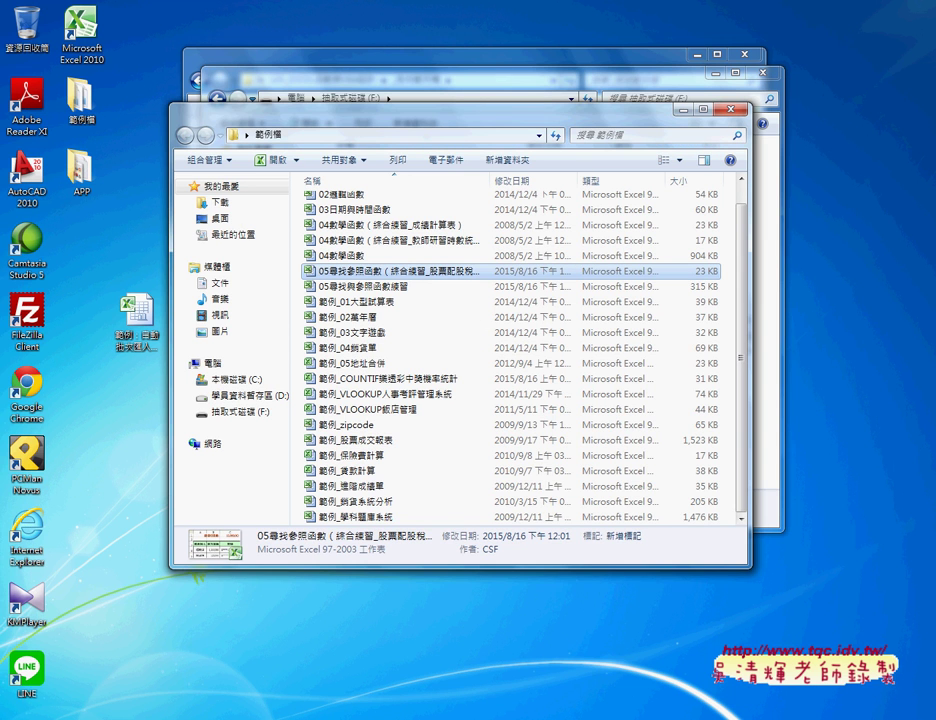
Step: Enter =現金股利*(1-稅率) in G4 using pasted names and fill it down column G
left_click(330, 640)
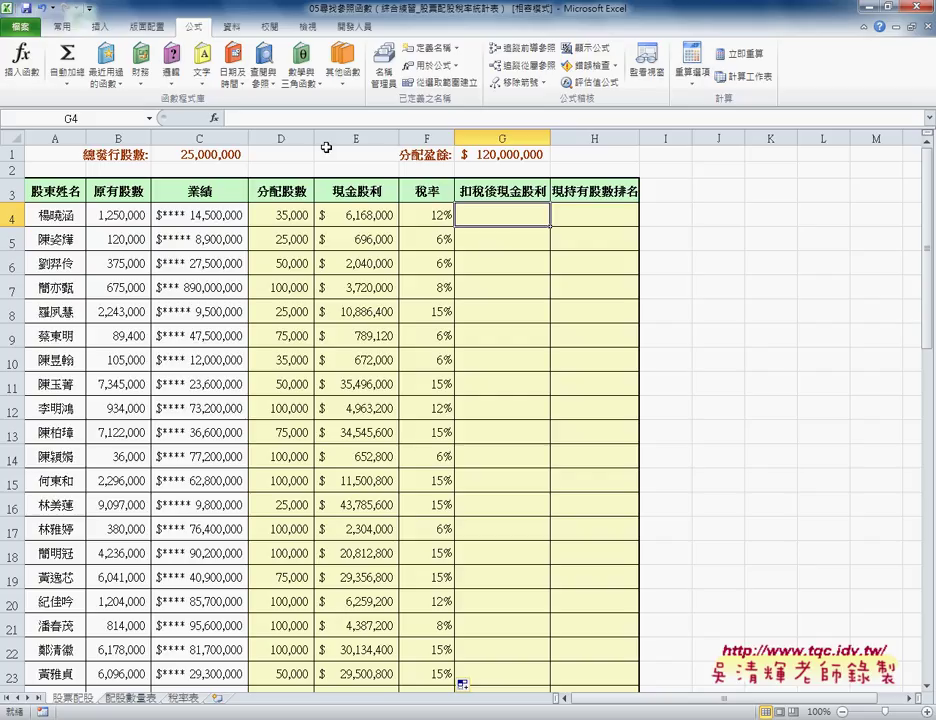
left_click(263, 120)
type("=")
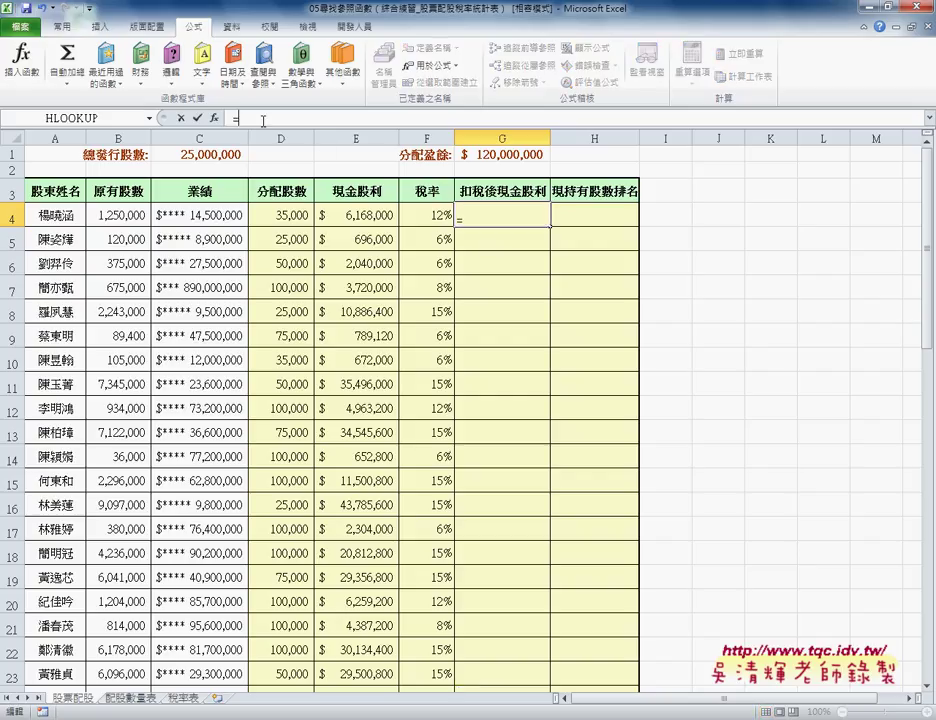
key("F3")
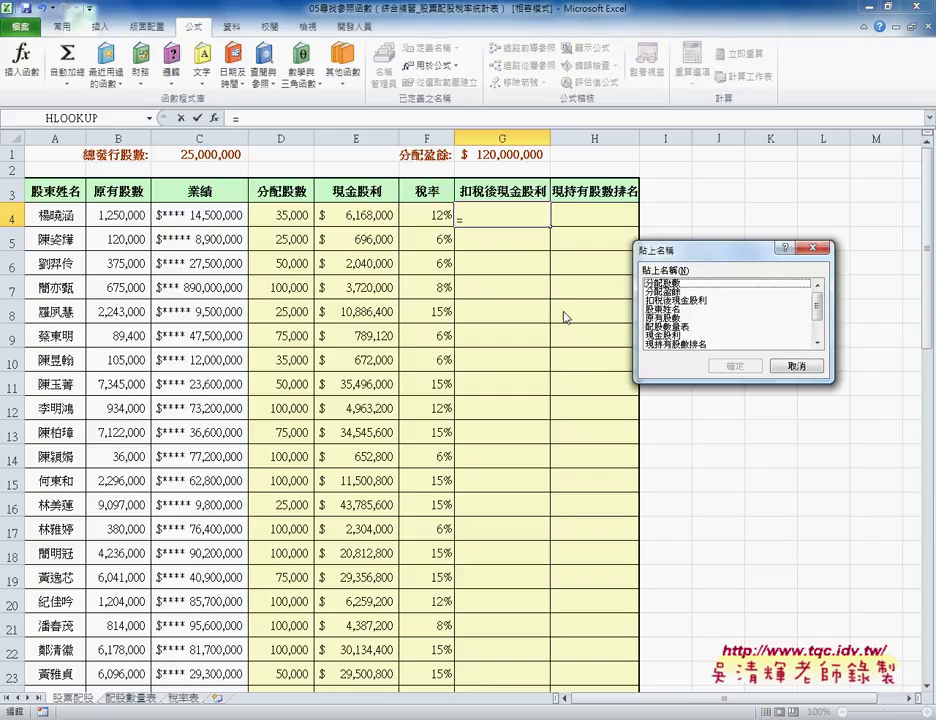
left_click(680, 334)
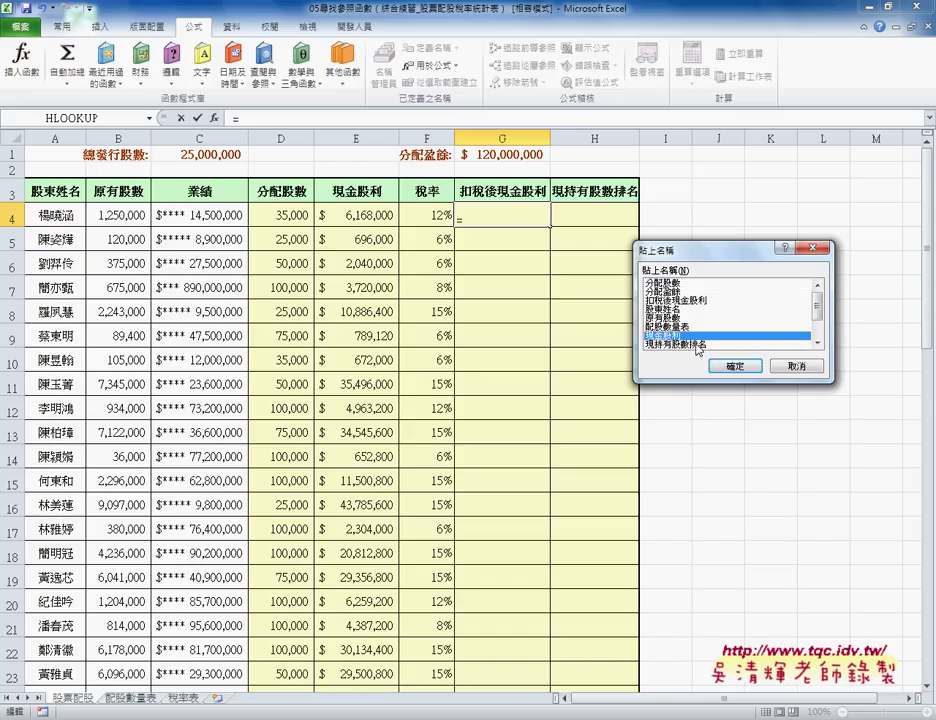
left_click(736, 366)
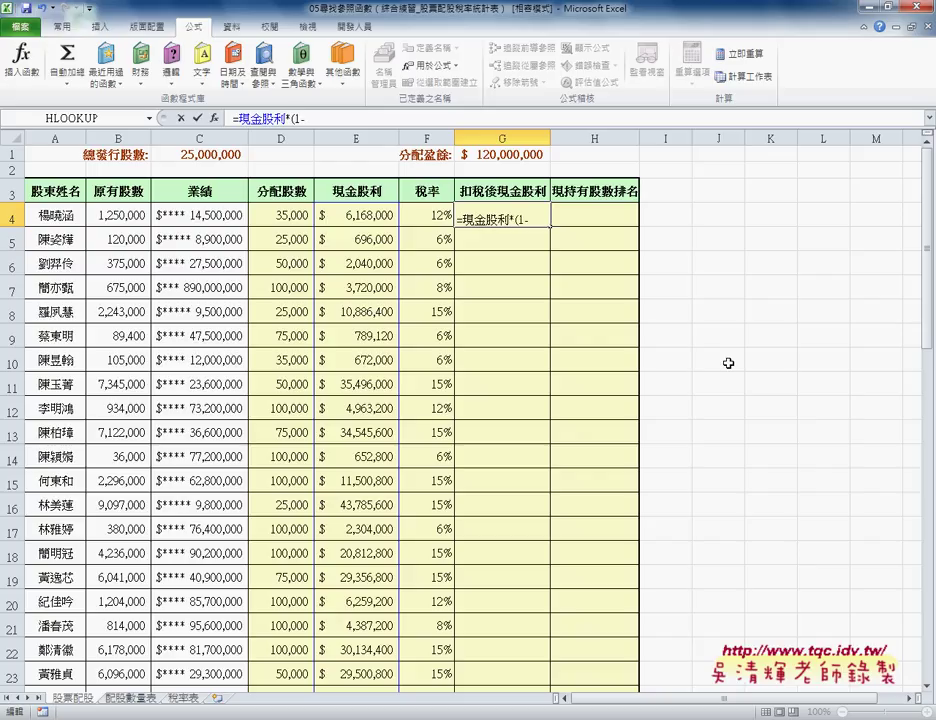
key("F3")
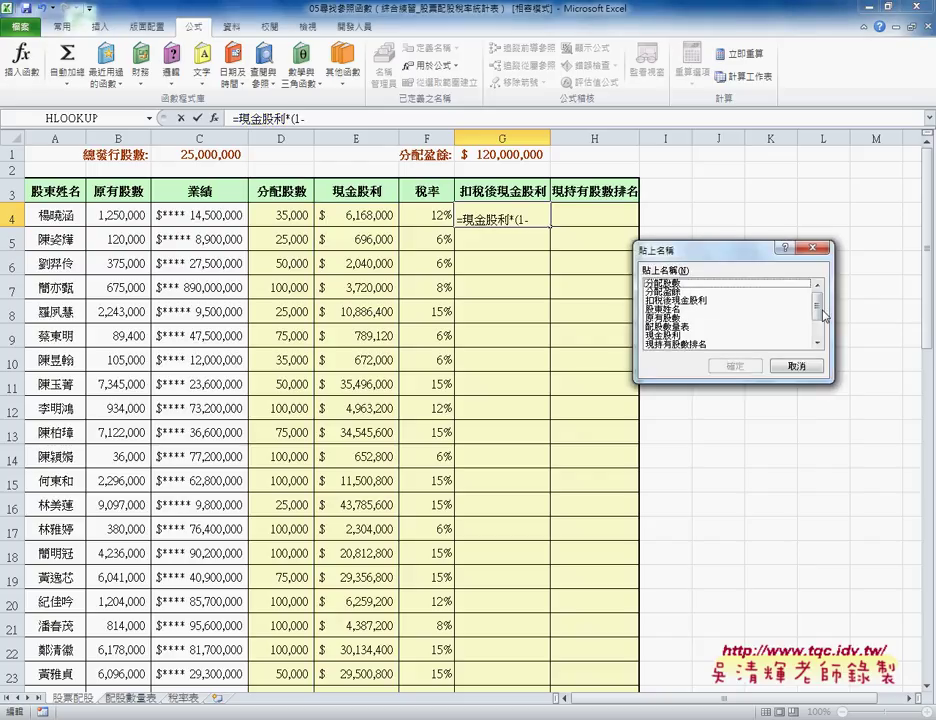
left_click_drag(822, 312, 822, 328)
left_click(700, 318)
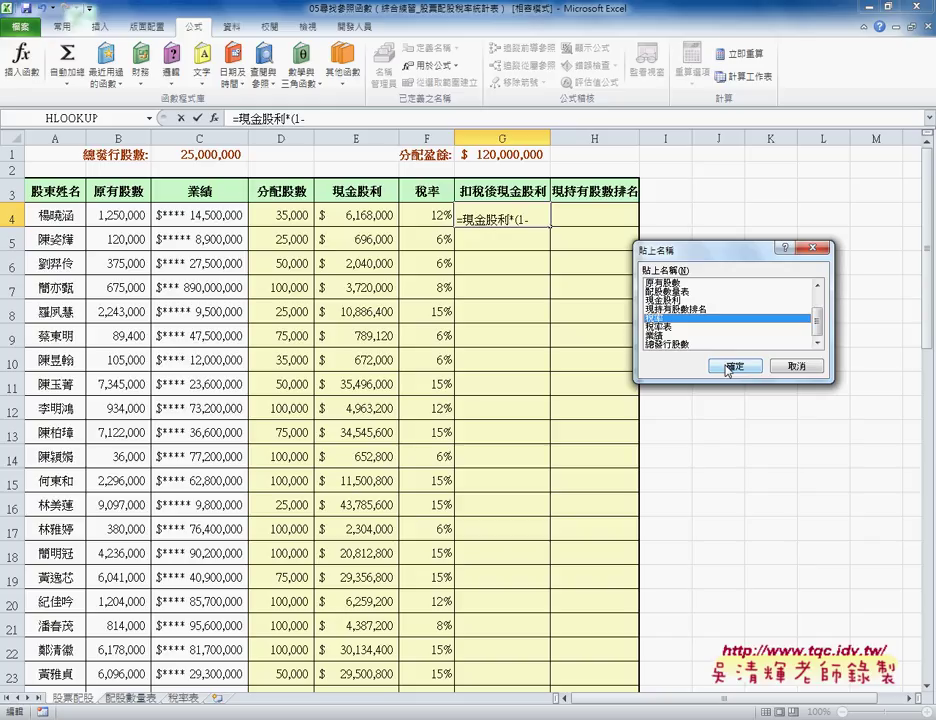
left_click(733, 367)
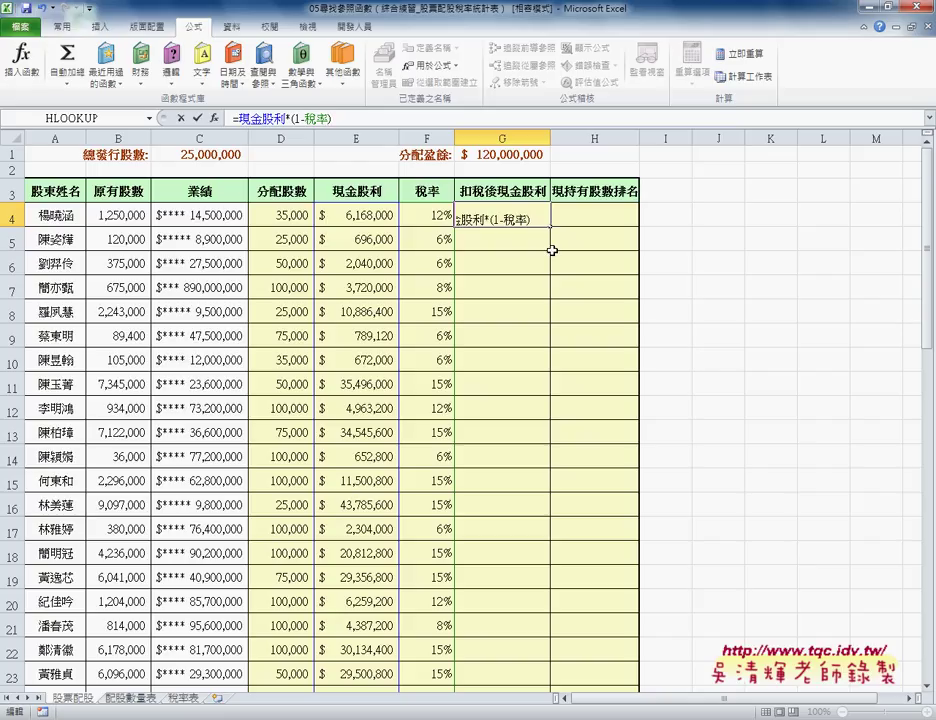
left_click(198, 119)
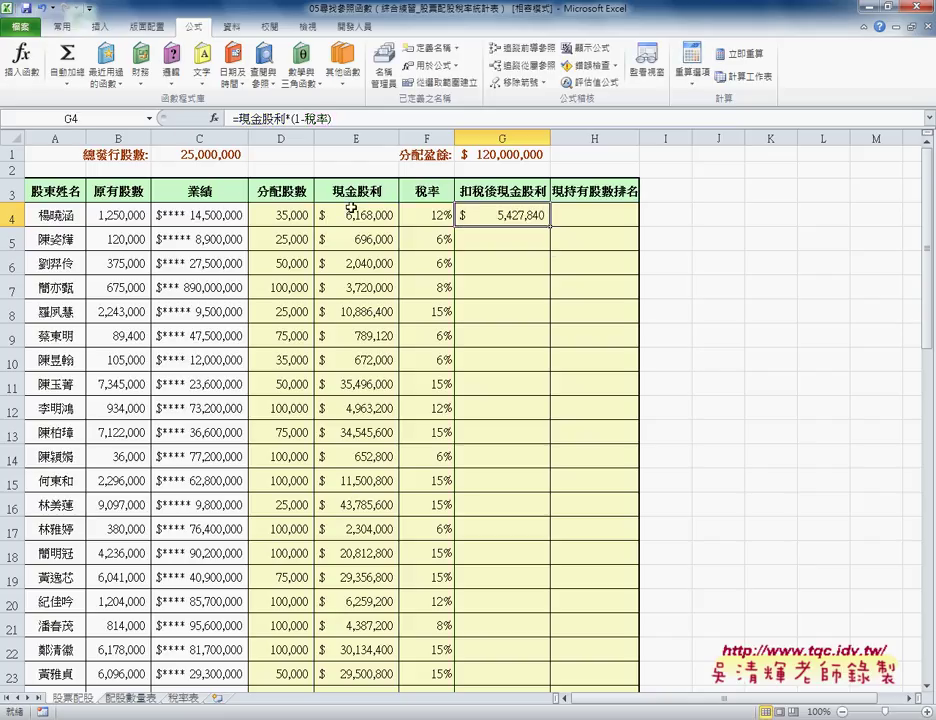
double_click(549, 227)
Step: Insert the RANK function into H4 and move its arguments window off the data
left_click(593, 221)
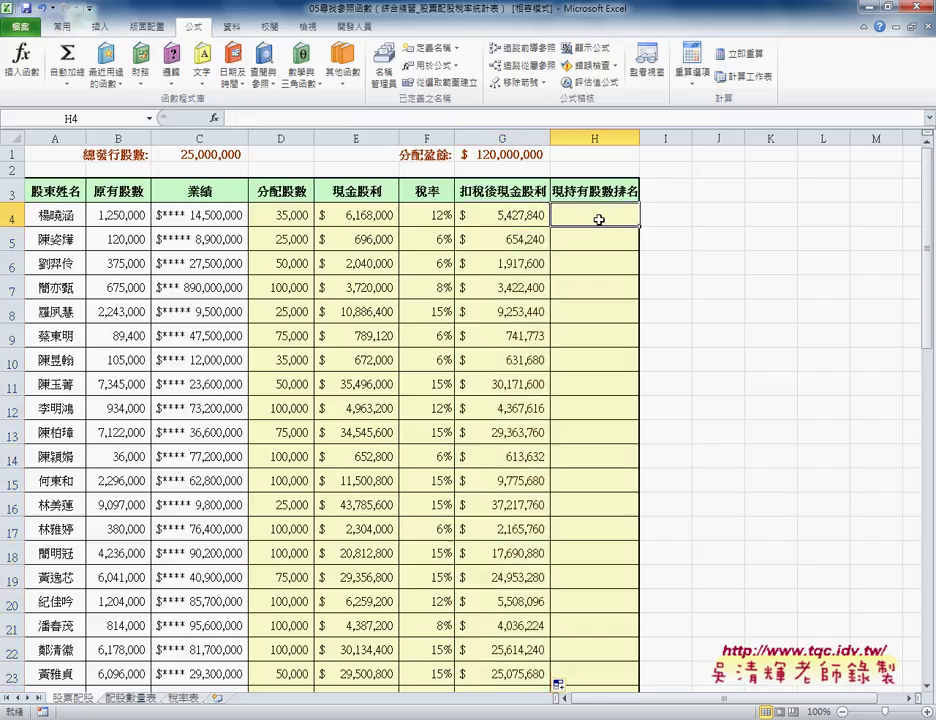
left_click(214, 118)
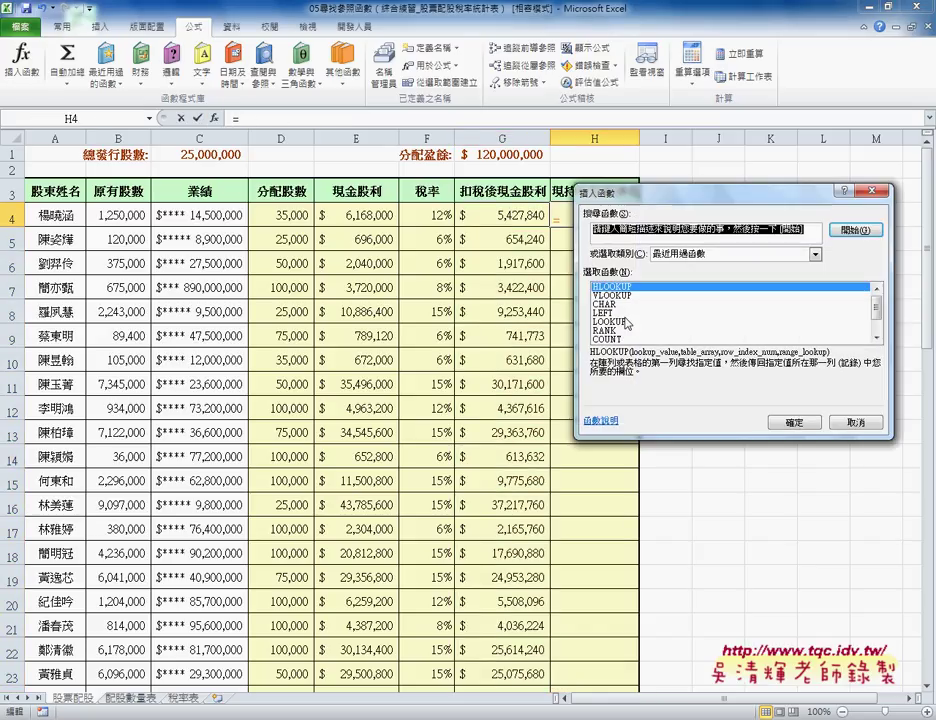
scroll(875, 325, "down", 1)
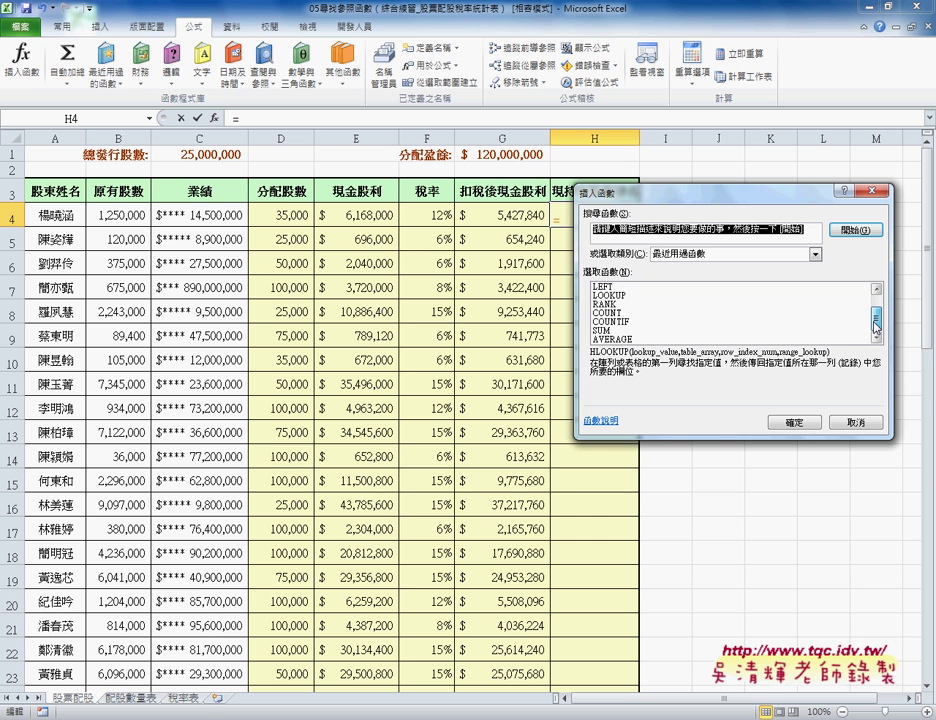
left_click(605, 304)
left_click(793, 420)
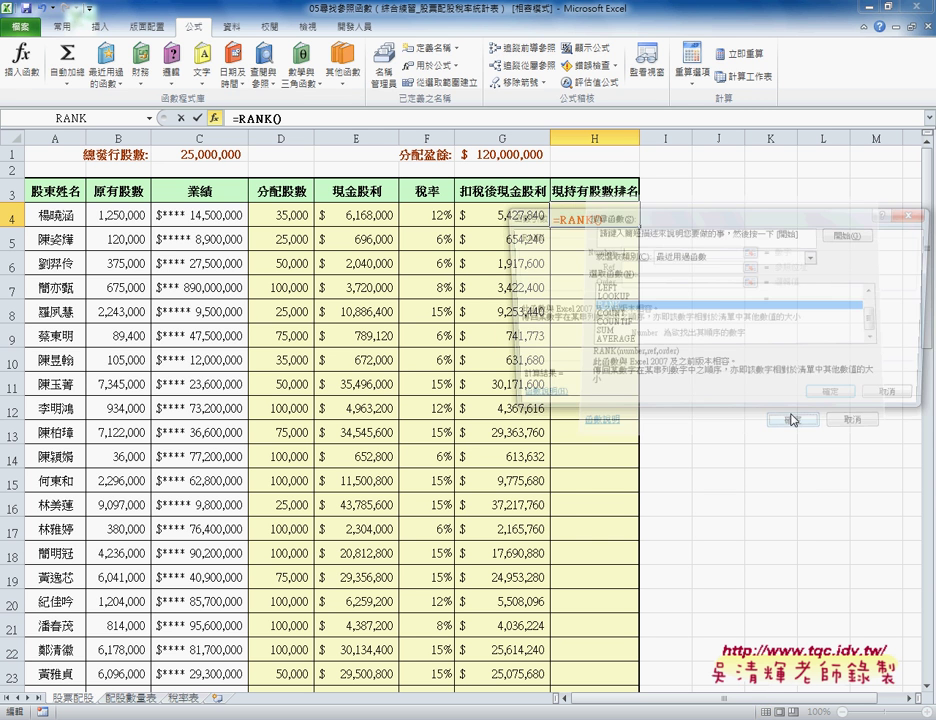
left_click_drag(633, 220, 625, 285)
Step: Set RANK's Number to G4 and Ref to 扣稅後現金股利, giving rank 35
left_click(505, 215)
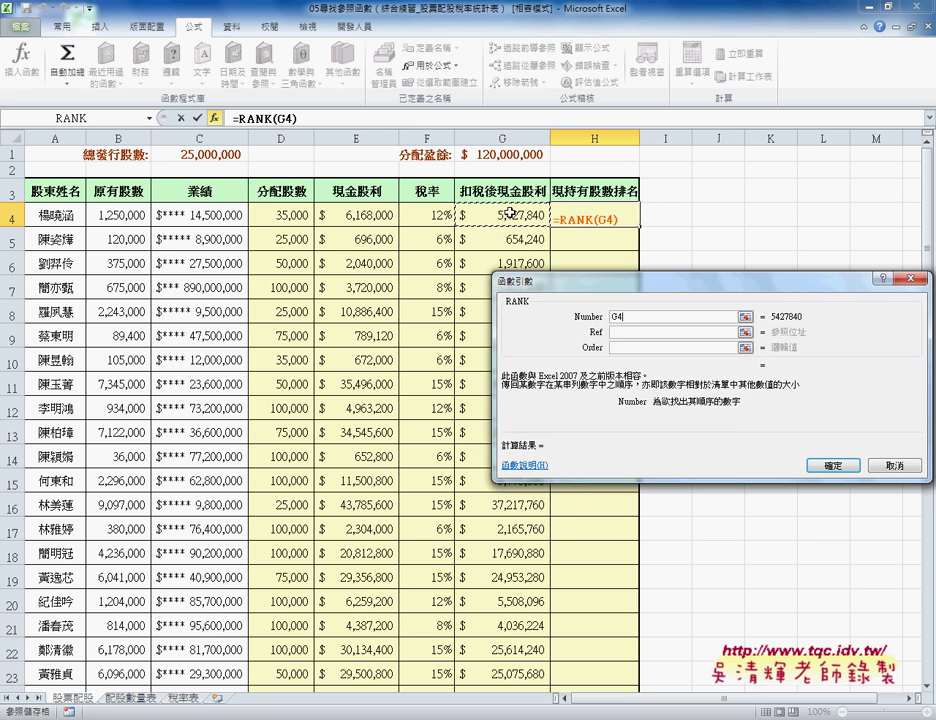
left_click(627, 331)
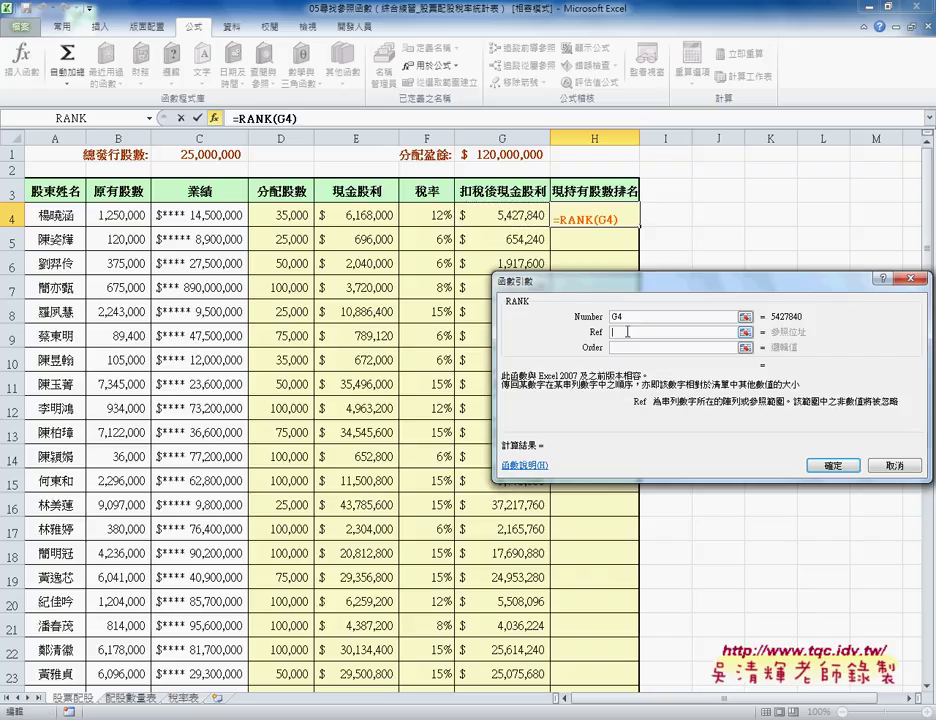
key("F3")
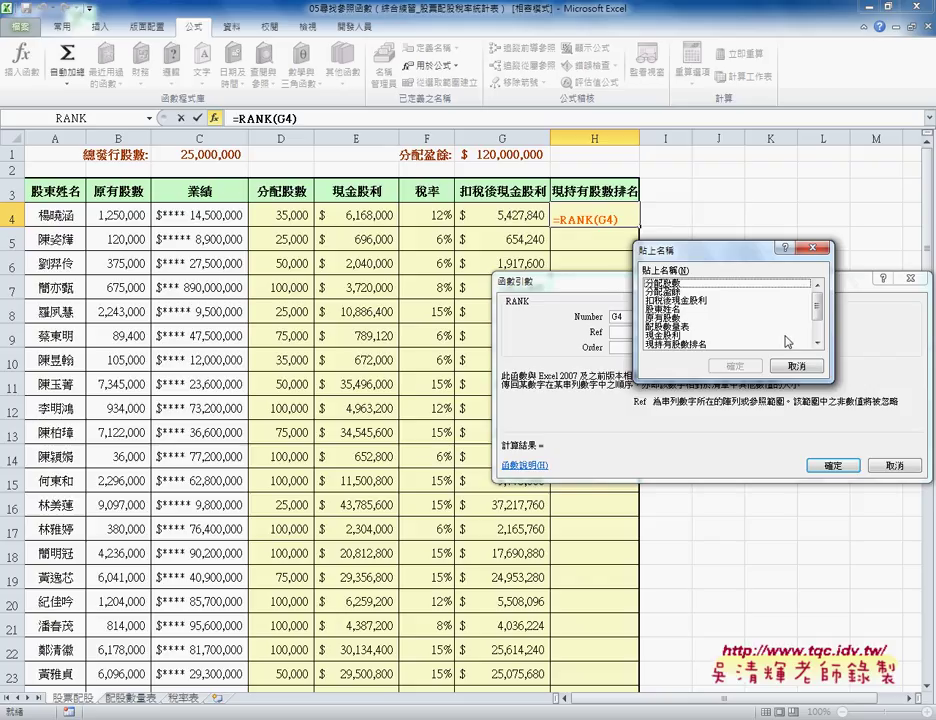
key("Down")
key("Down")
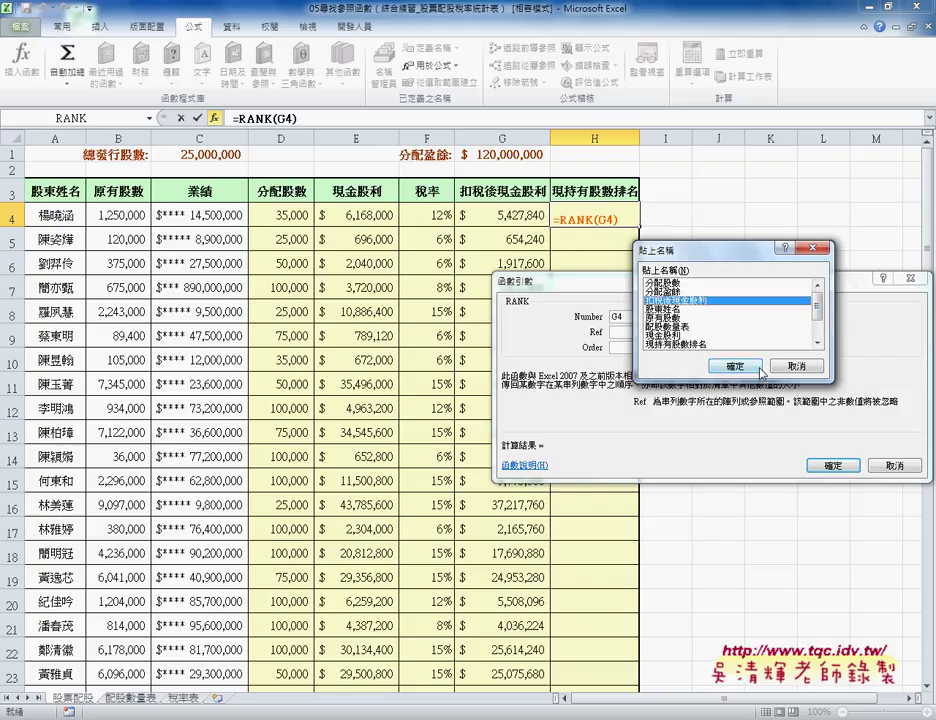
key("Return")
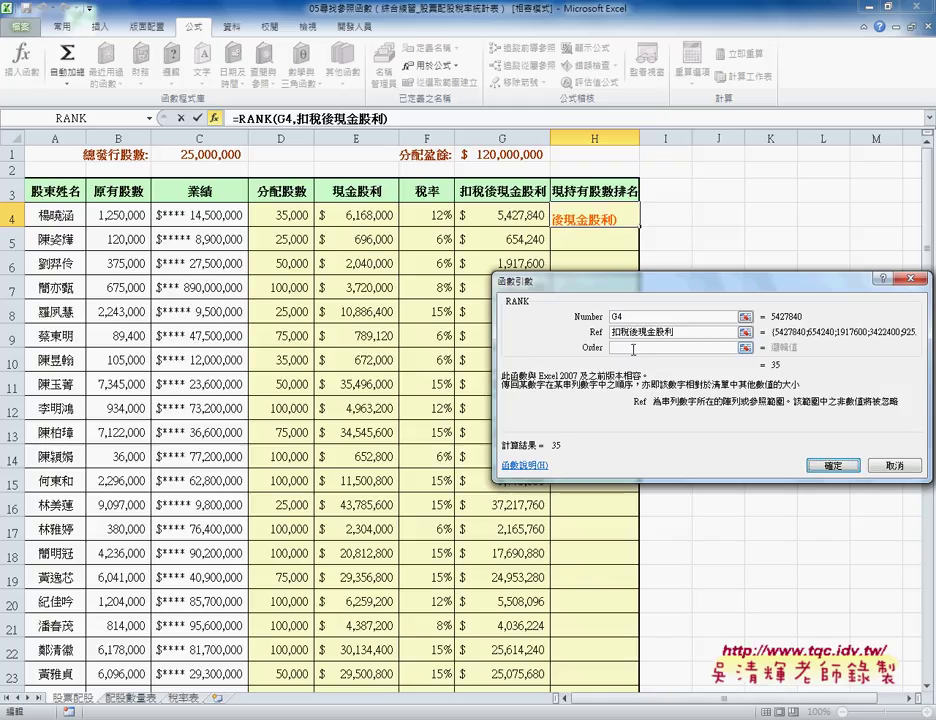
left_click(633, 348)
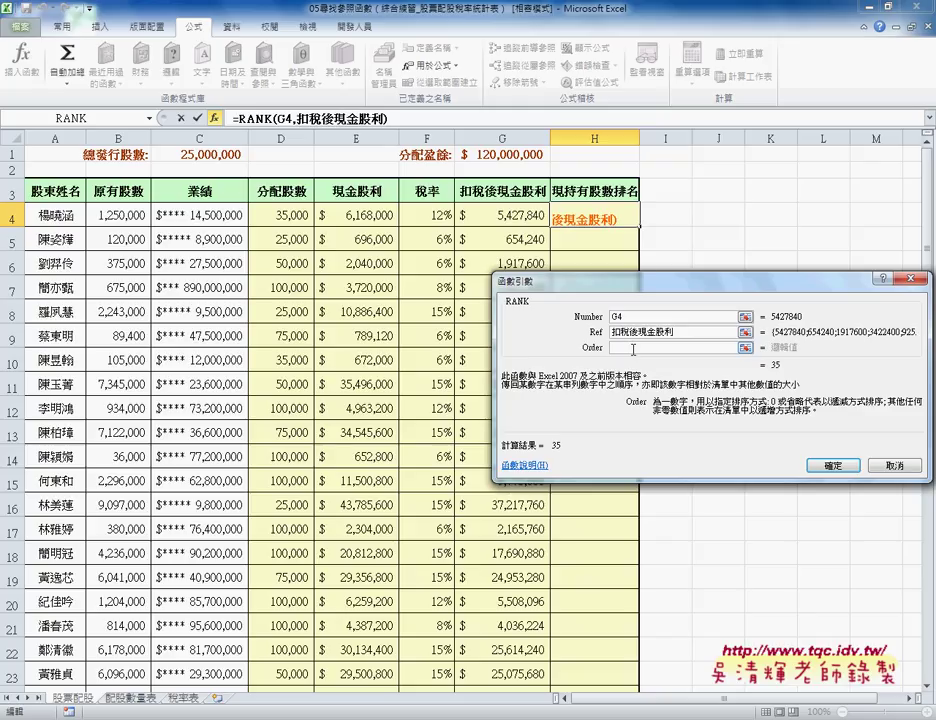
left_click(838, 465)
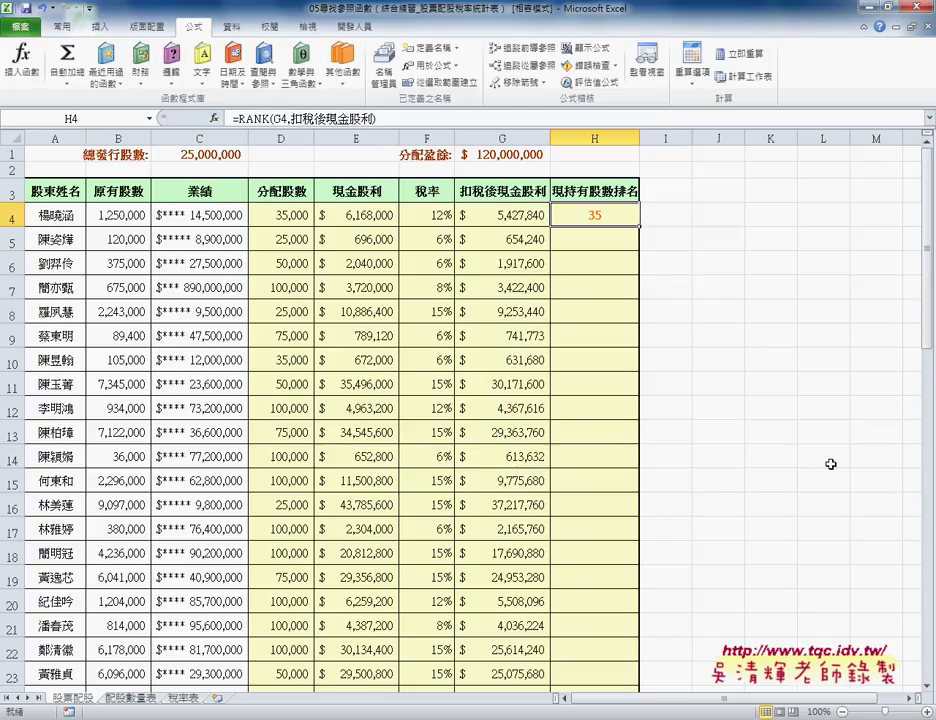
Step: Fill the RANK formula down column H and check the D4 through H4 formulas
double_click(638, 226)
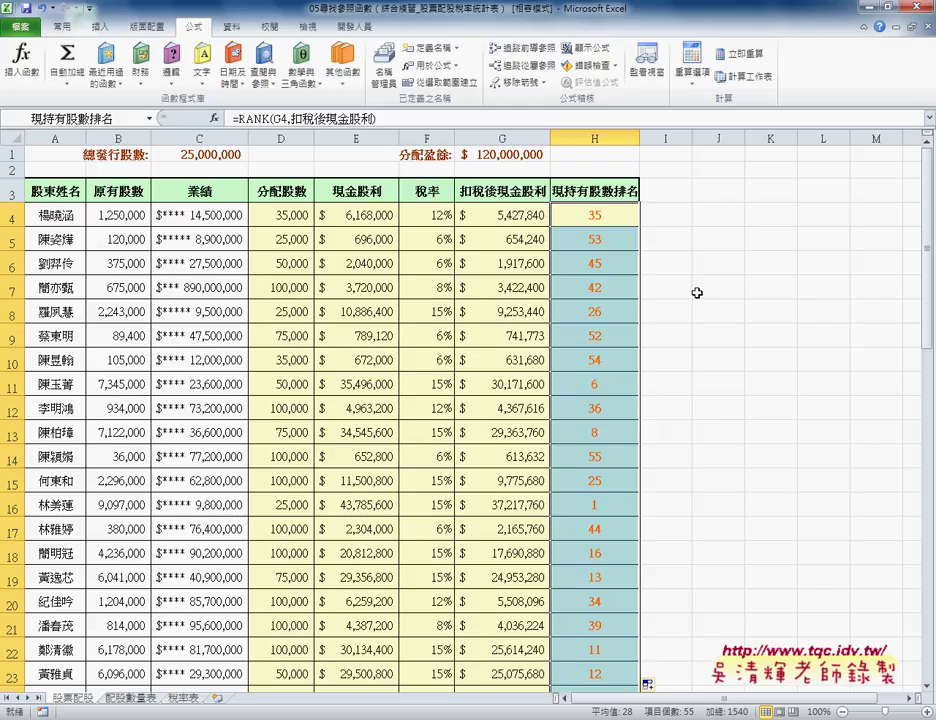
left_click(305, 214)
left_click(352, 215)
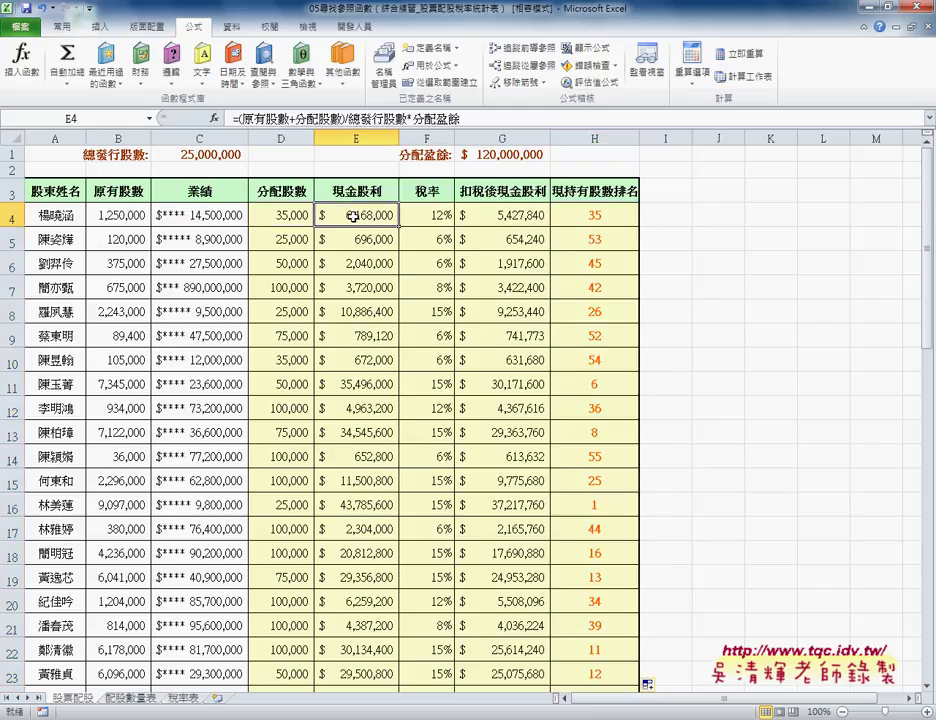
left_click(428, 220)
left_click(493, 224)
left_click(570, 217)
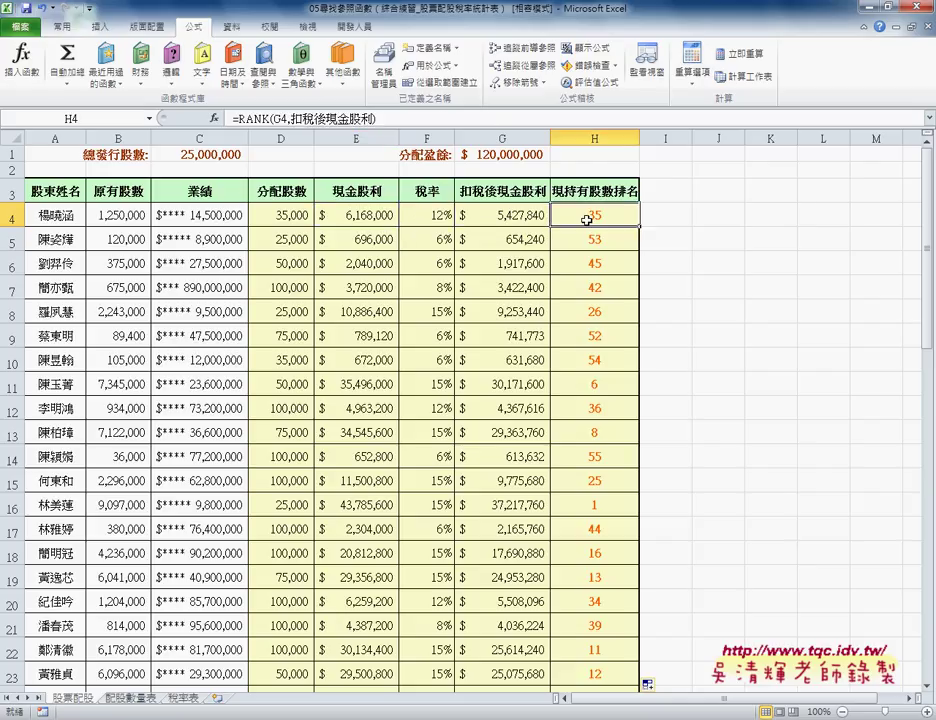
Step: Review the D4, E4, F4, G4 and H4 formulas a second time
left_click(289, 214)
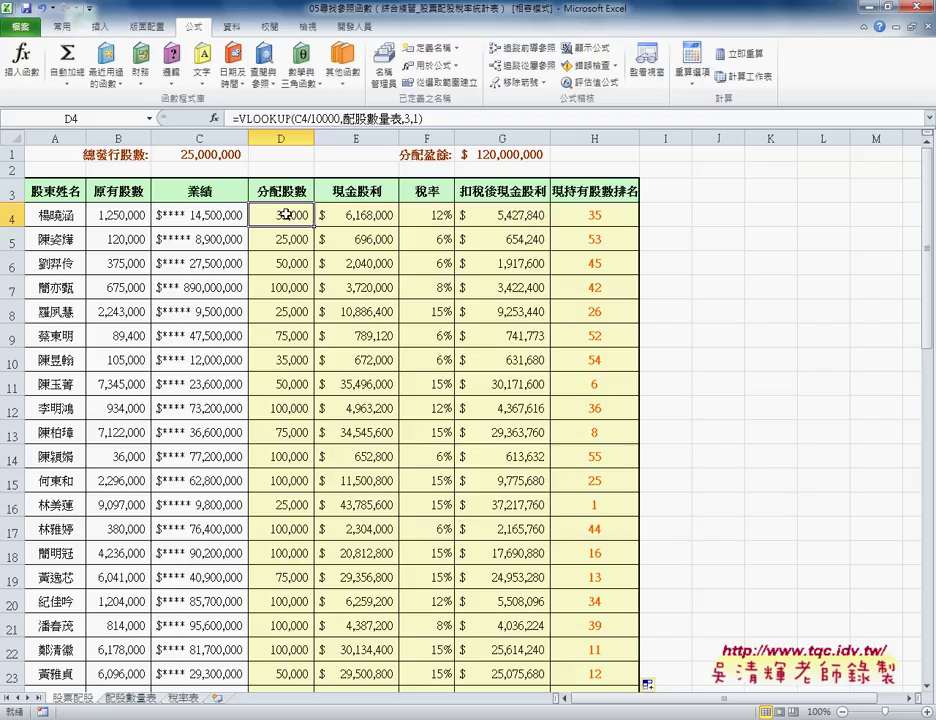
left_click(375, 216)
left_click(430, 216)
left_click(500, 217)
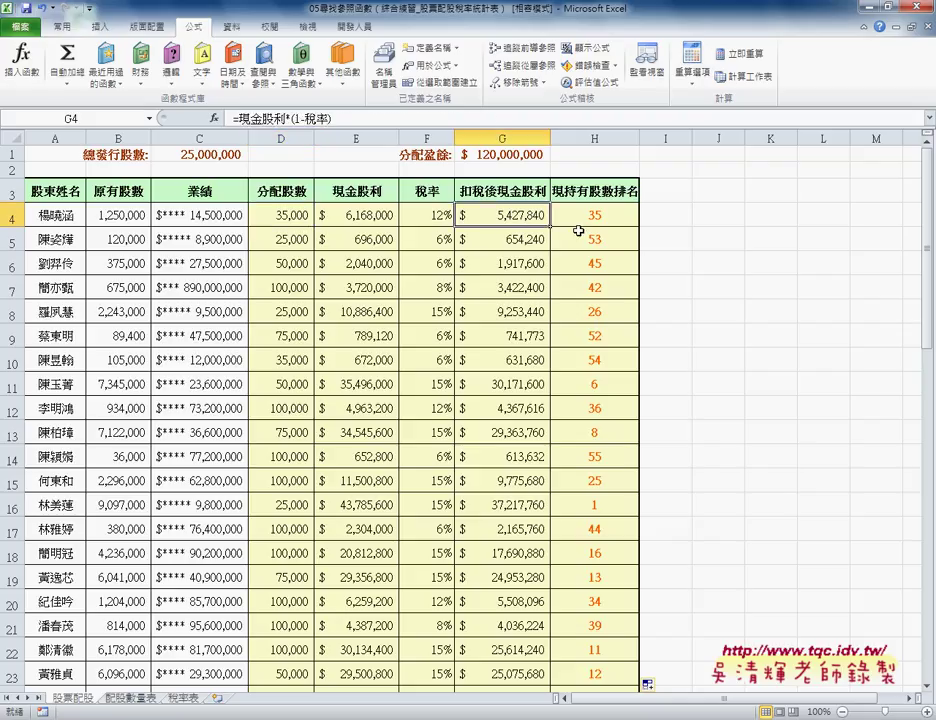
left_click(600, 216)
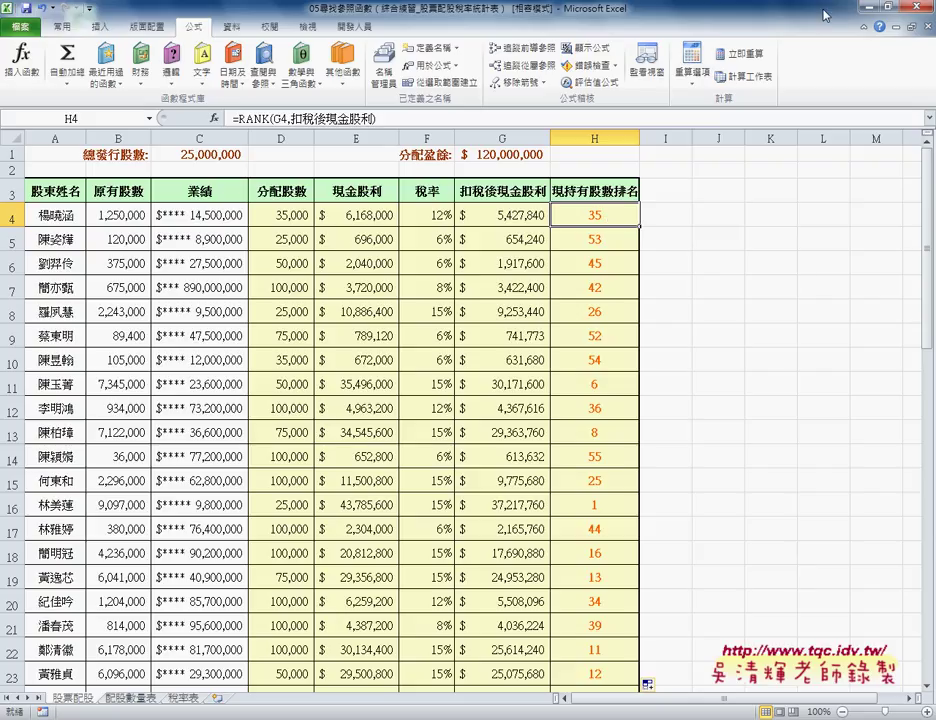
Step: Close Excel with Alt+F4 and select the 範例_01大型試算表 workbook in Explorer
key("alt+F4")
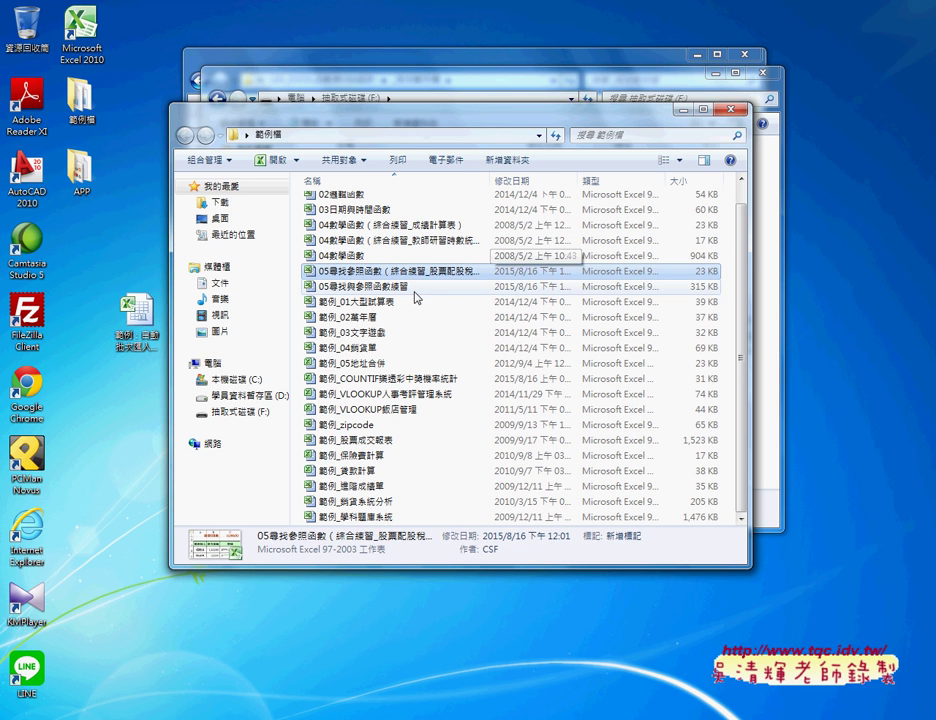
left_click(387, 308)
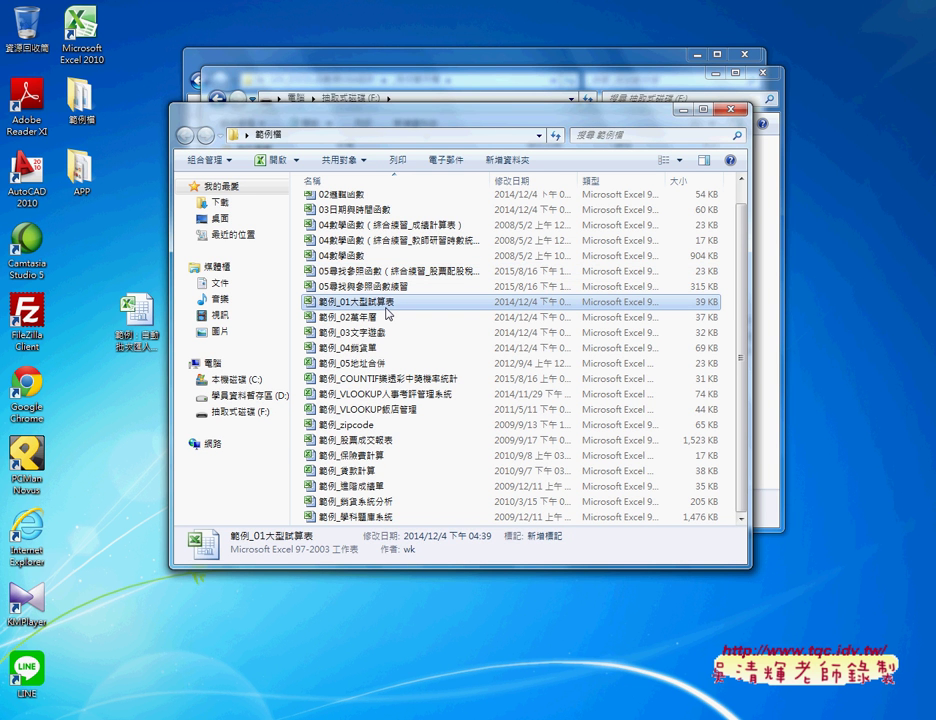